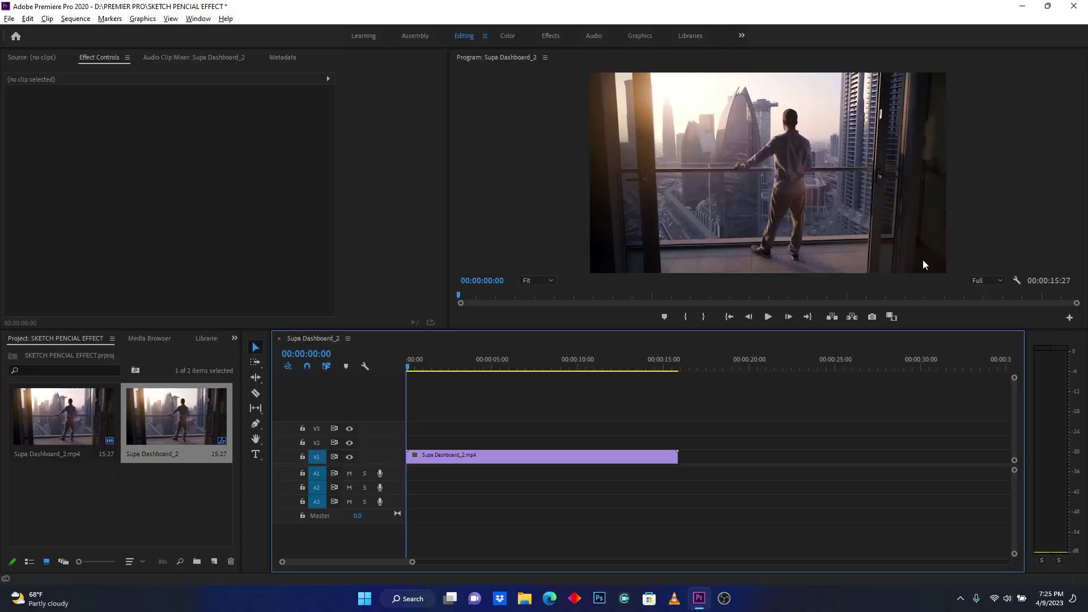
# Step: Select the balcony clip, search the Effects panel for 'HLS' and pick Color Balance (HLS)
pyautogui.click(540, 457)
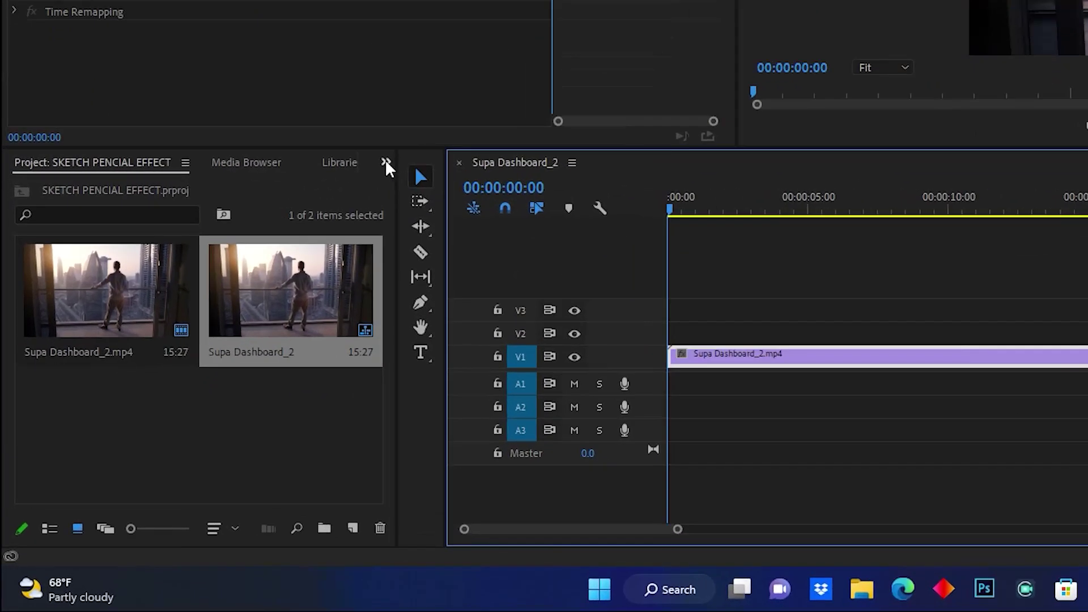
pyautogui.click(385, 163)
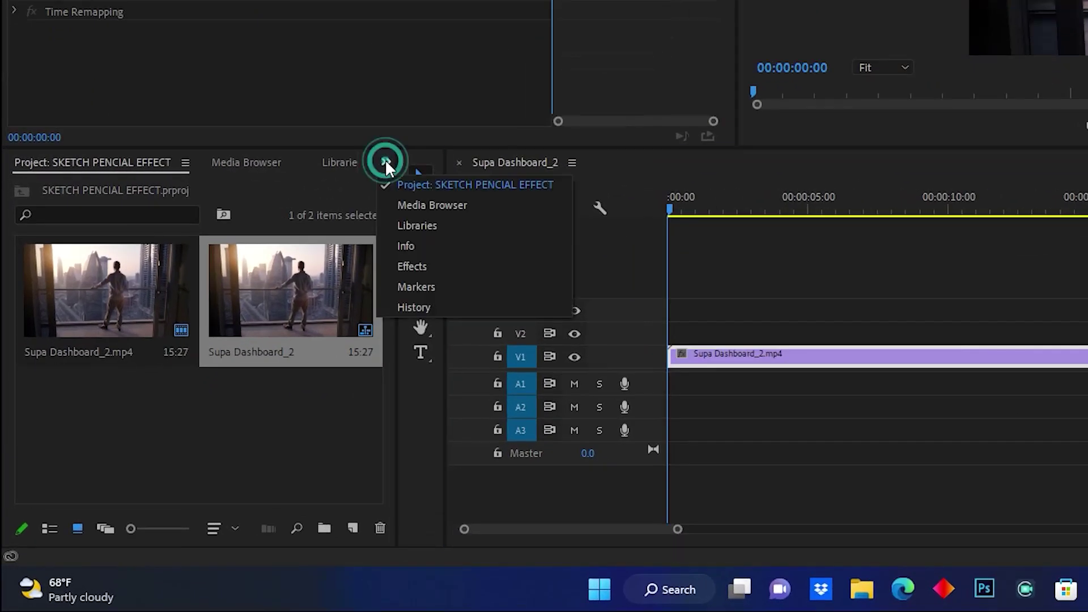
pyautogui.click(435, 269)
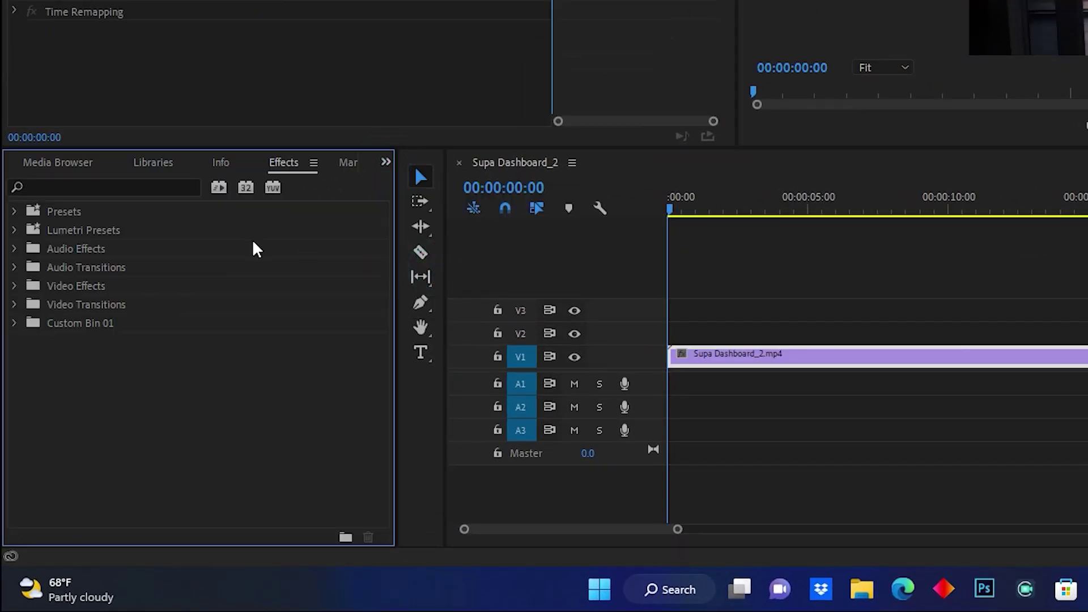
pyautogui.click(93, 186)
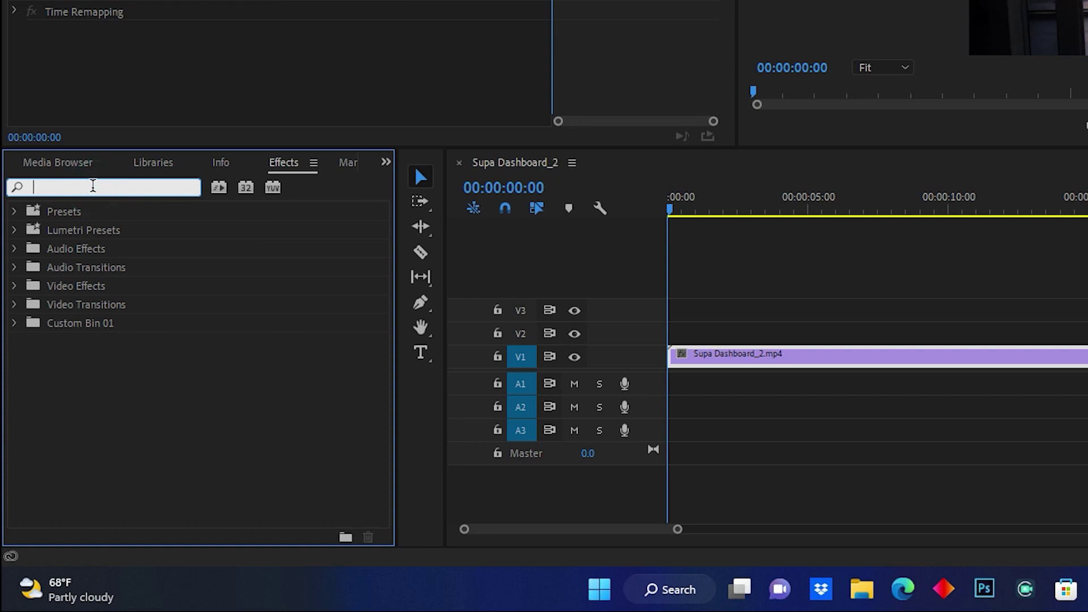
pyautogui.write('HL')
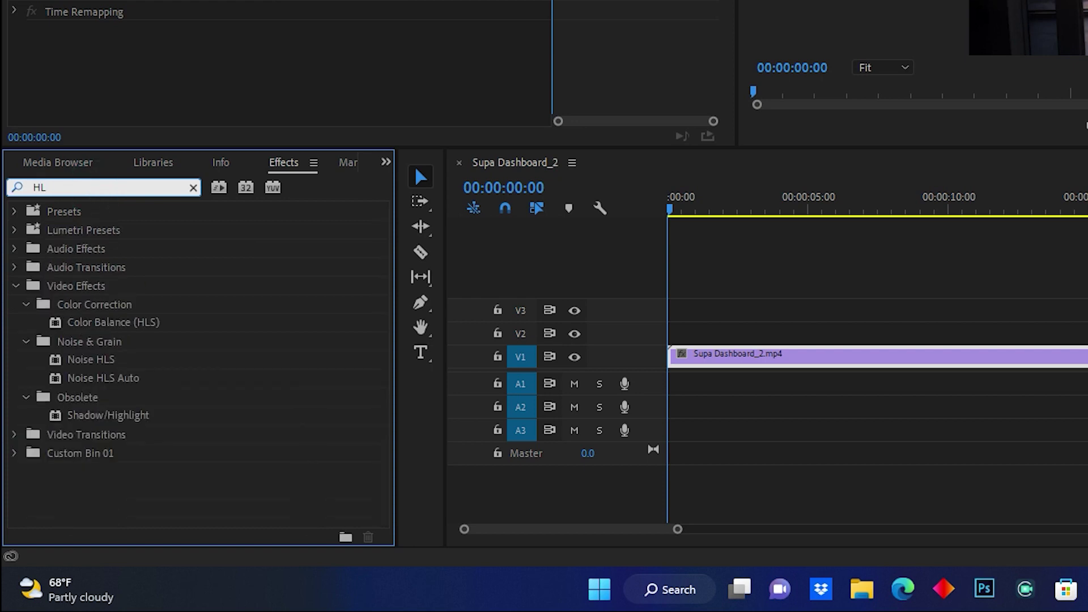
pyautogui.write('S')
pyautogui.click(109, 321)
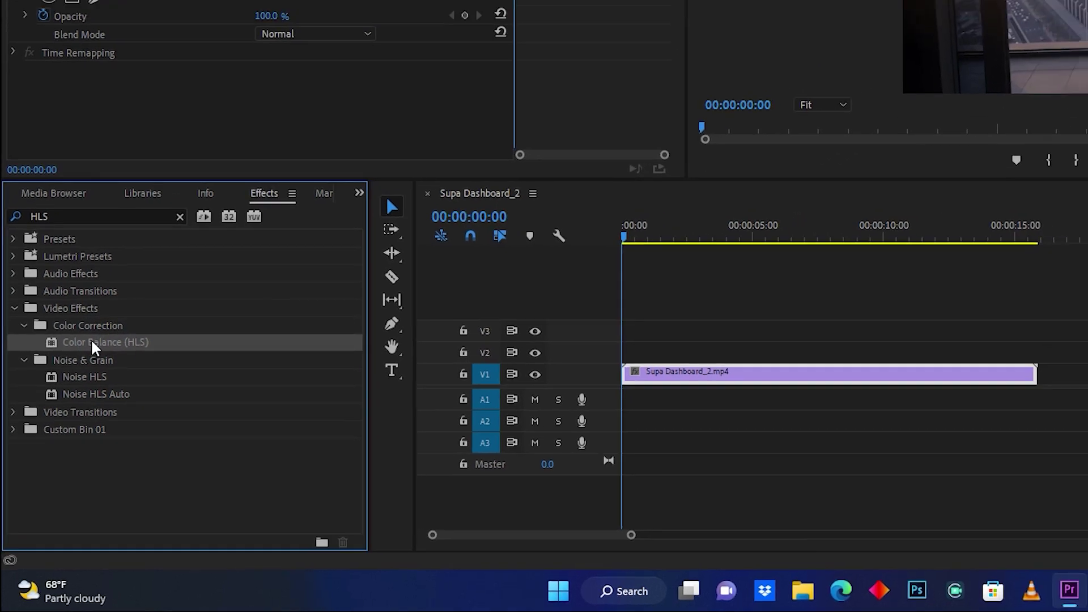
# Step: Apply Color Balance (HLS) to the V1 balcony clip and bring up its Effect Controls
pyautogui.moveTo(99, 323); pyautogui.dragTo(734, 357)
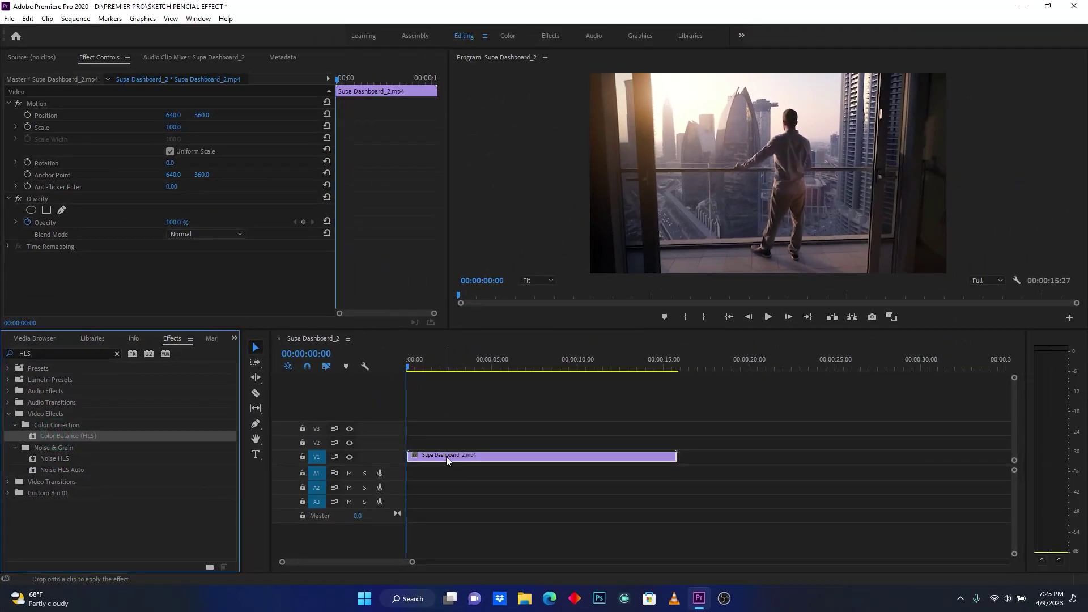
pyautogui.moveTo(447, 456); pyautogui.dragTo(447, 456)
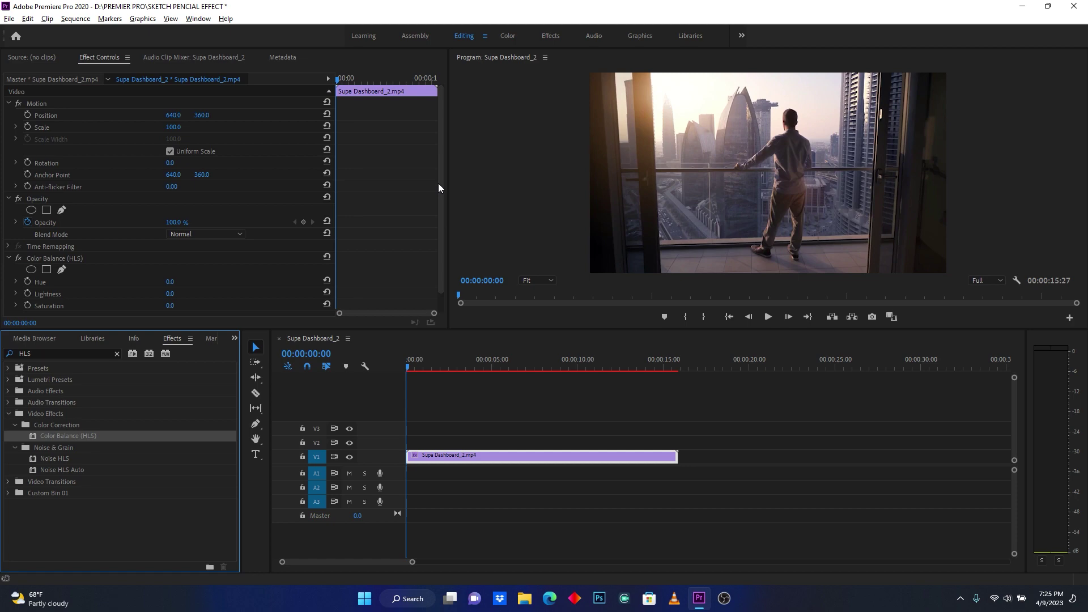
pyautogui.click(101, 55)
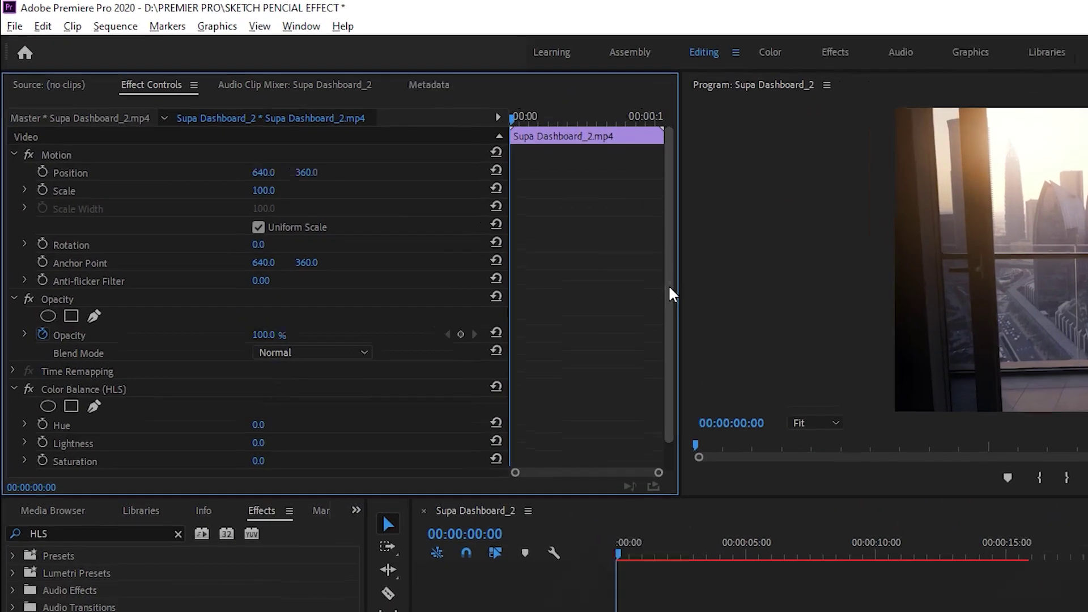
pyautogui.moveTo(668, 285); pyautogui.dragTo(667, 340)
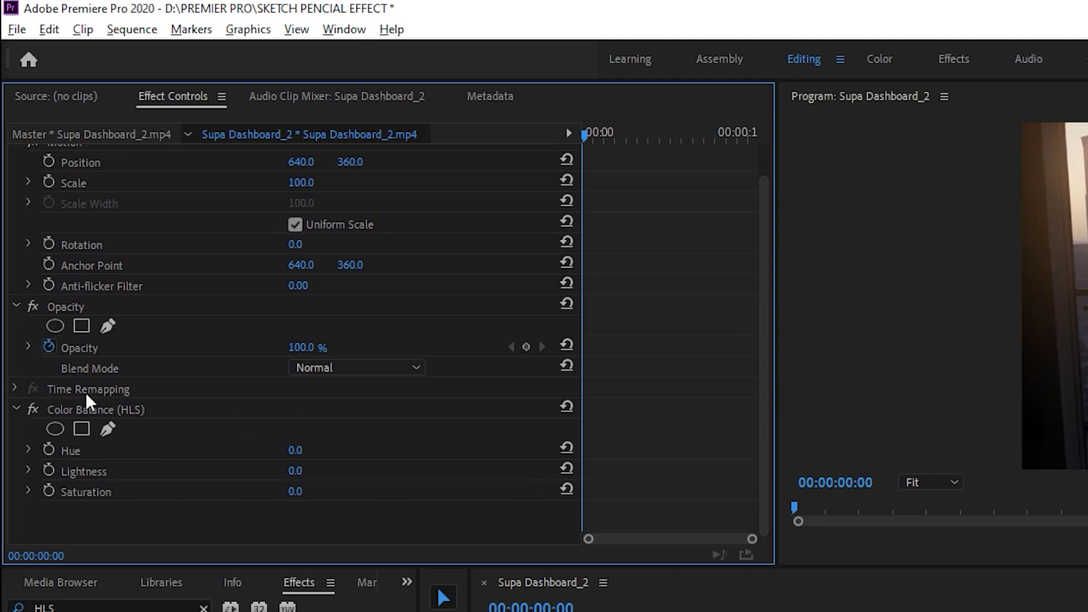
# Step: Lower the Color Balance (HLS) Saturation from 0 to -100 for grayscale
pyautogui.click(86, 409)
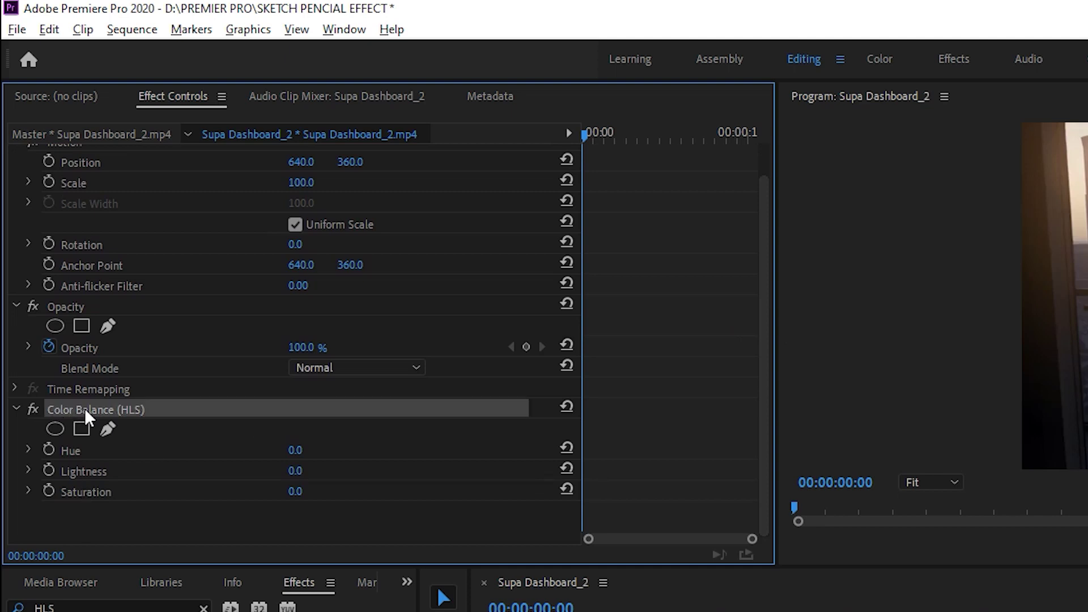
pyautogui.click(85, 490)
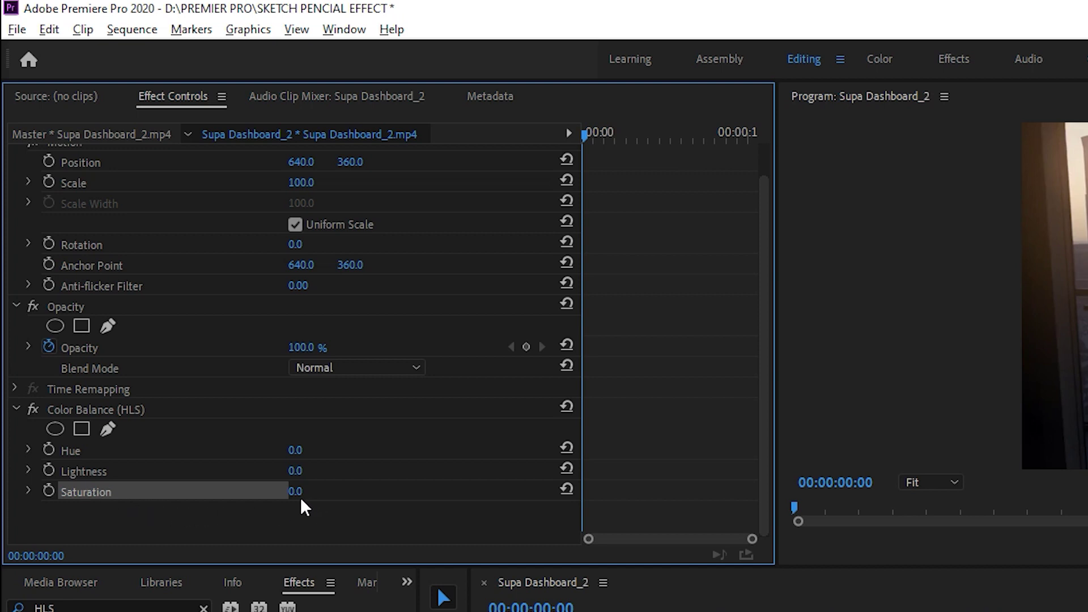
pyautogui.moveTo(300, 497); pyautogui.dragTo(289, 497)
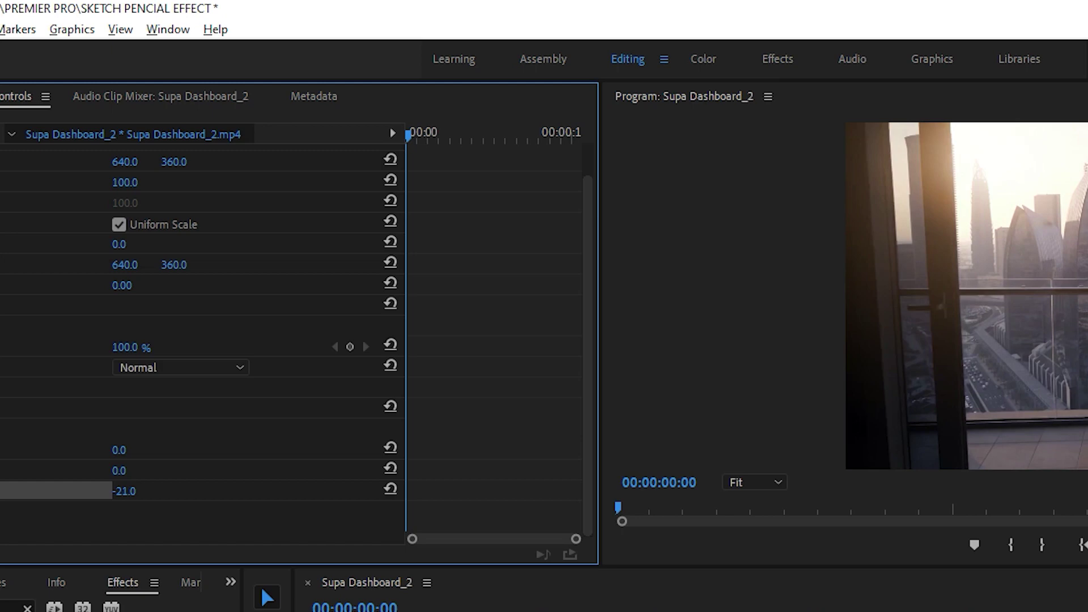
pyautogui.moveTo(124, 491); pyautogui.dragTo(121, 493)
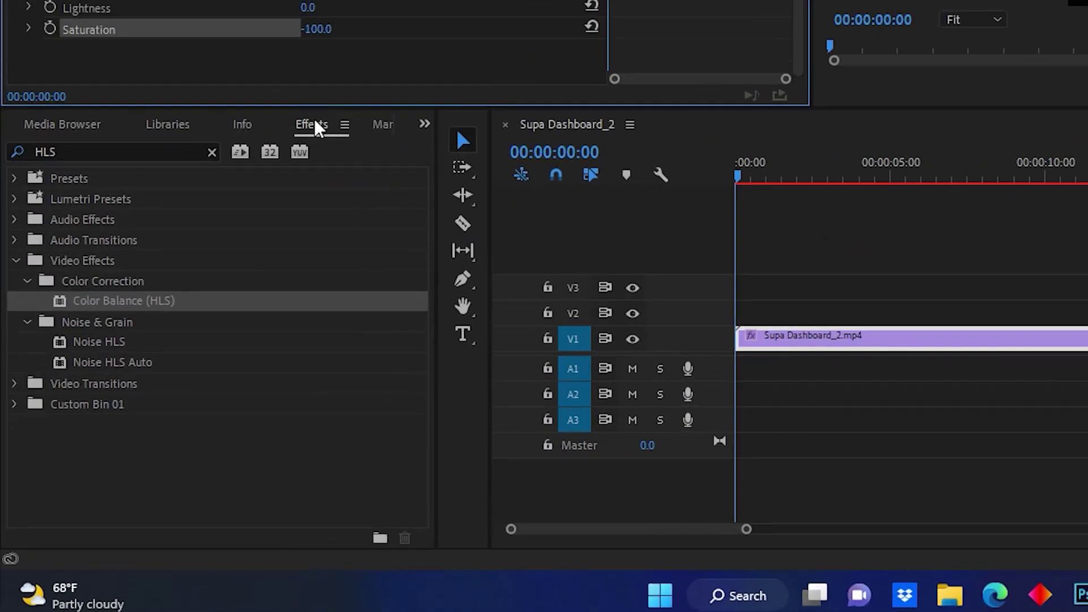
# Step: Replace the HLS search with 'FIND EDGE' and pick Video Effects > Stylize > Find Edges
pyautogui.click(171, 338)
pyautogui.click(211, 152)
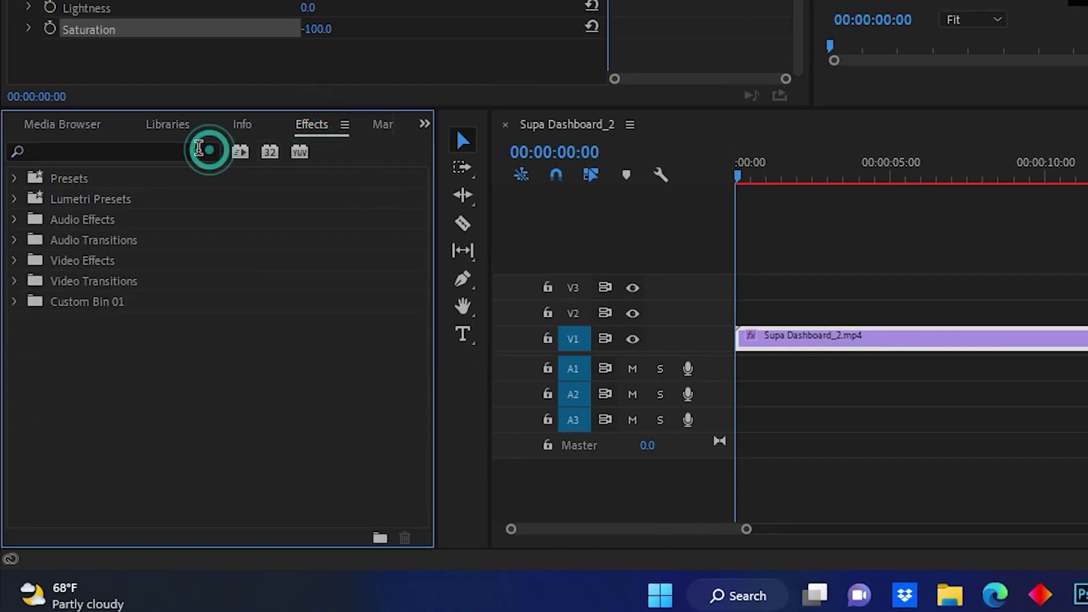
pyautogui.press('b')
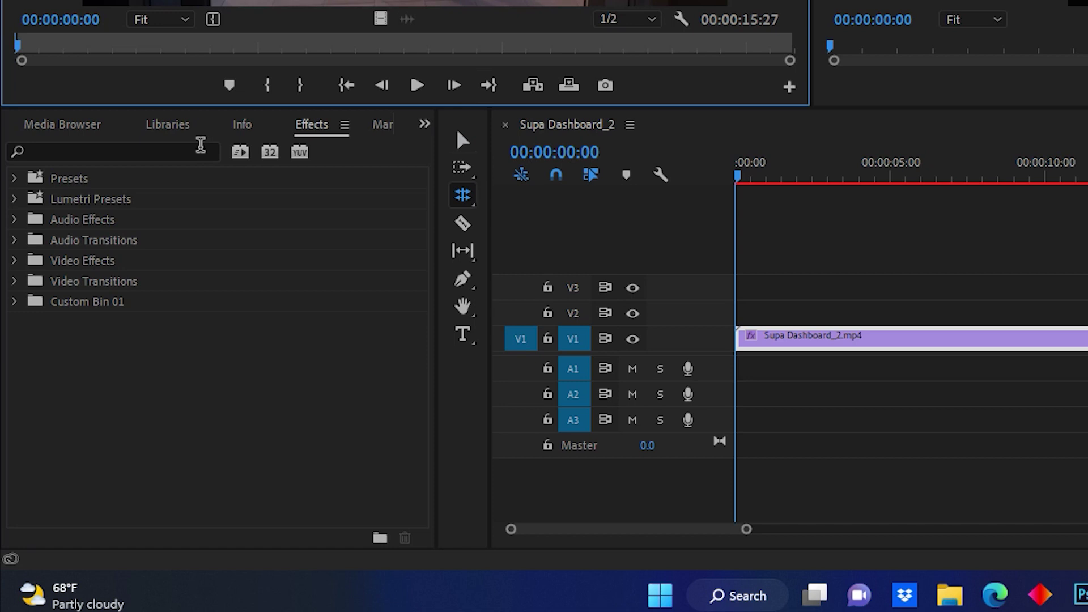
pyautogui.click(152, 151)
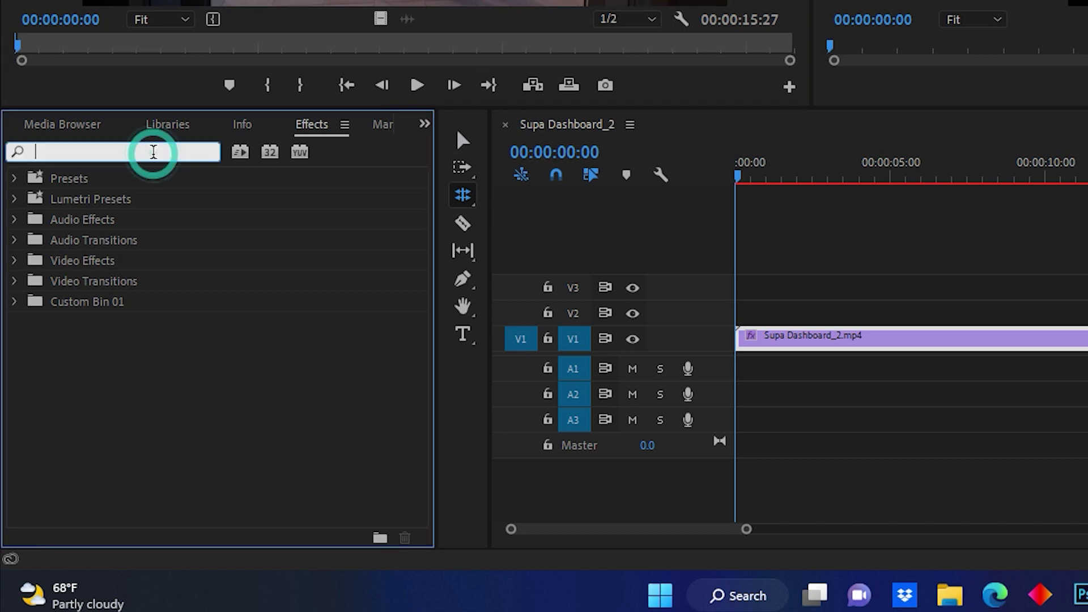
pyautogui.write('FIND')
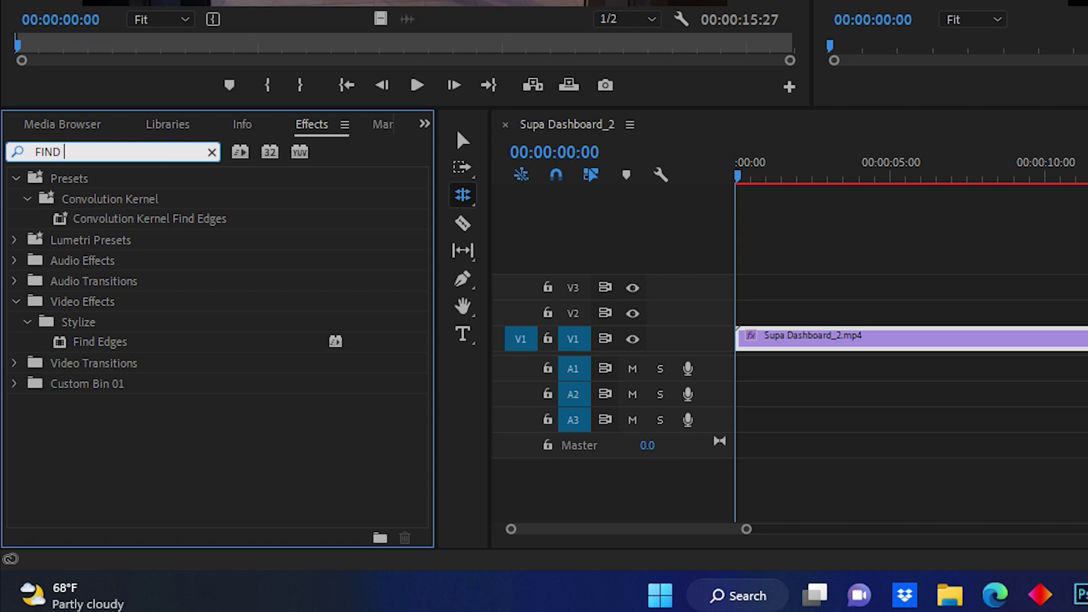
pyautogui.write(' EDGES')
pyautogui.click(90, 342)
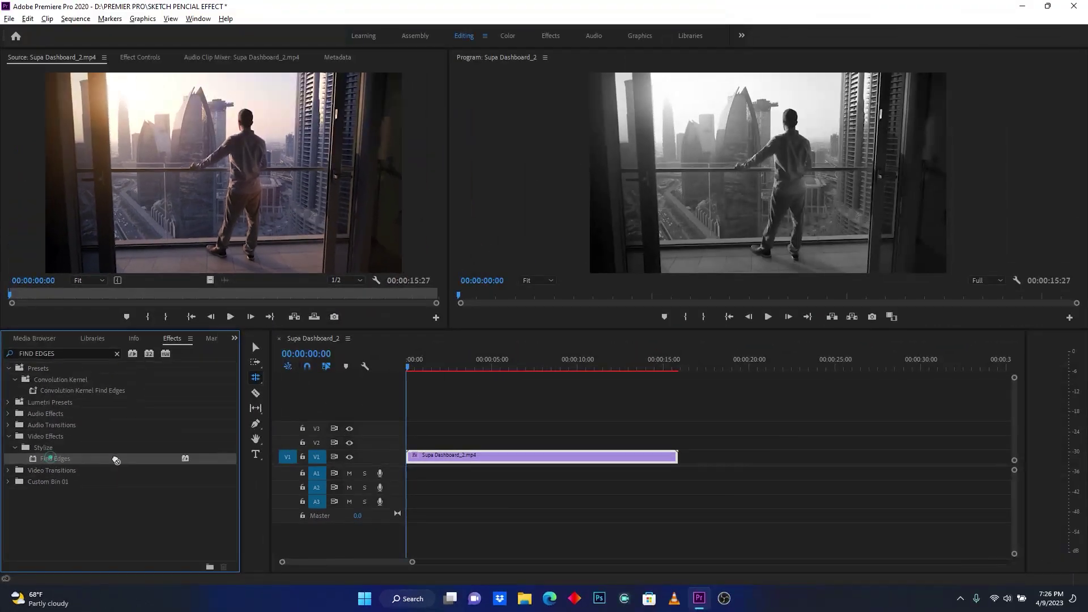
# Step: Apply Find Edges to the V1 clip and show its settings in Effect Controls
pyautogui.moveTo(91, 342); pyautogui.dragTo(848, 338)
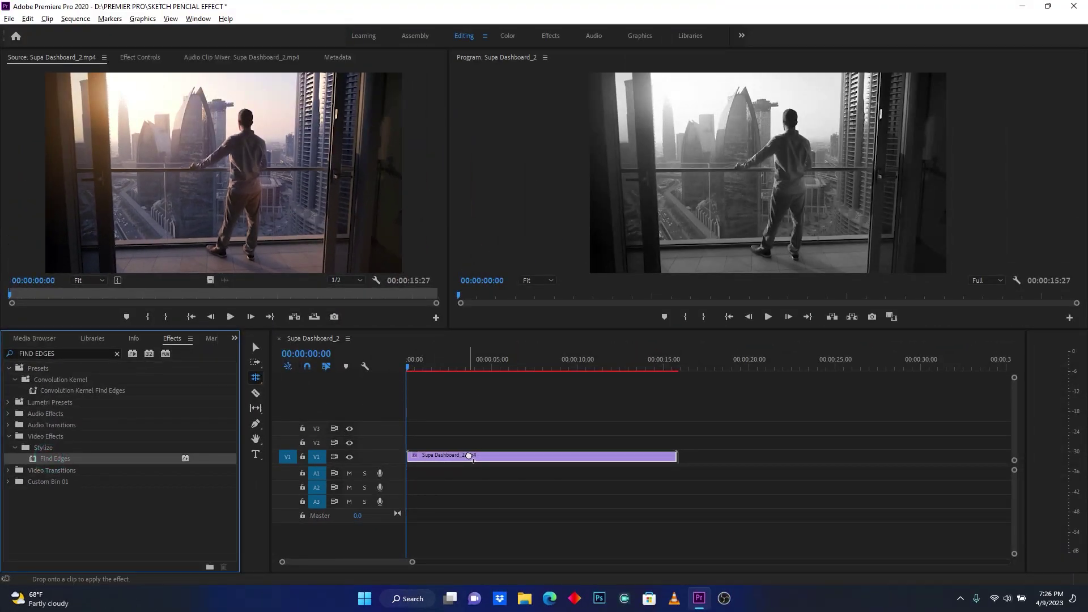
pyautogui.moveTo(469, 456); pyautogui.dragTo(468, 455)
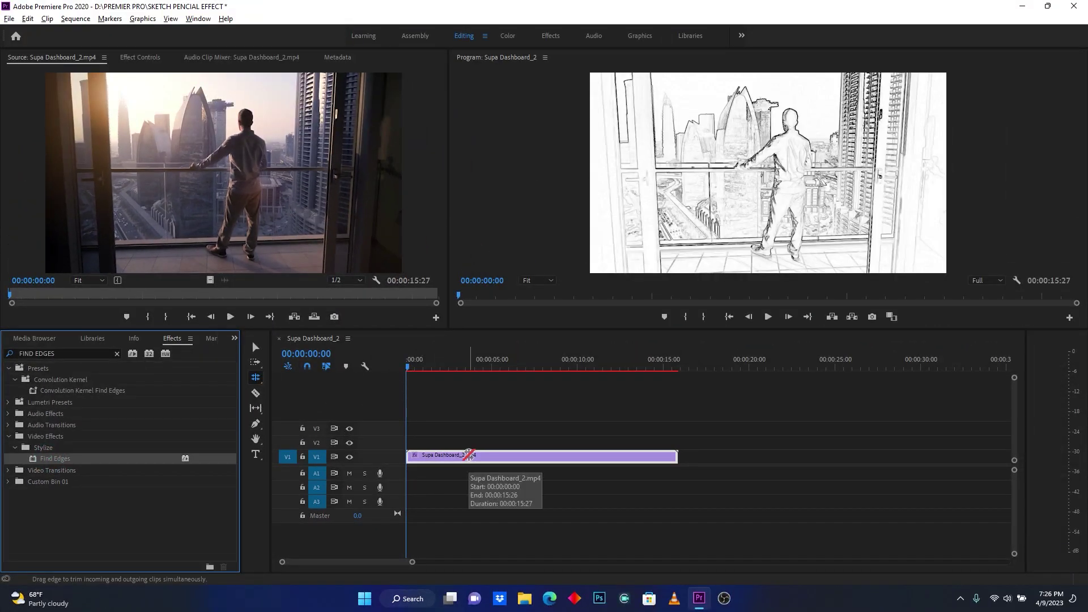
pyautogui.click(139, 57)
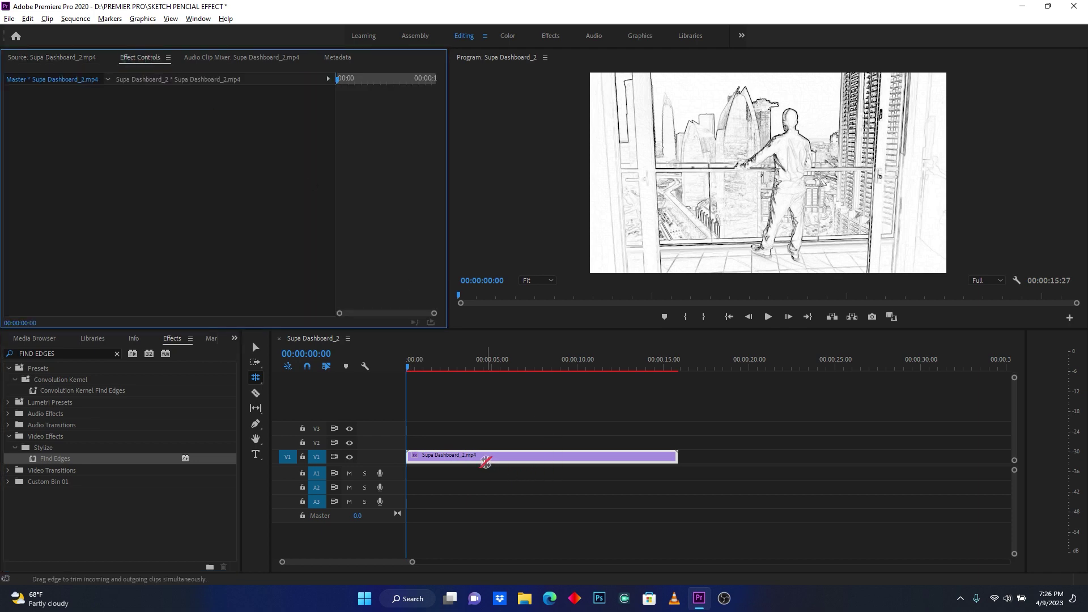
pyautogui.click(485, 459)
pyautogui.press('v')
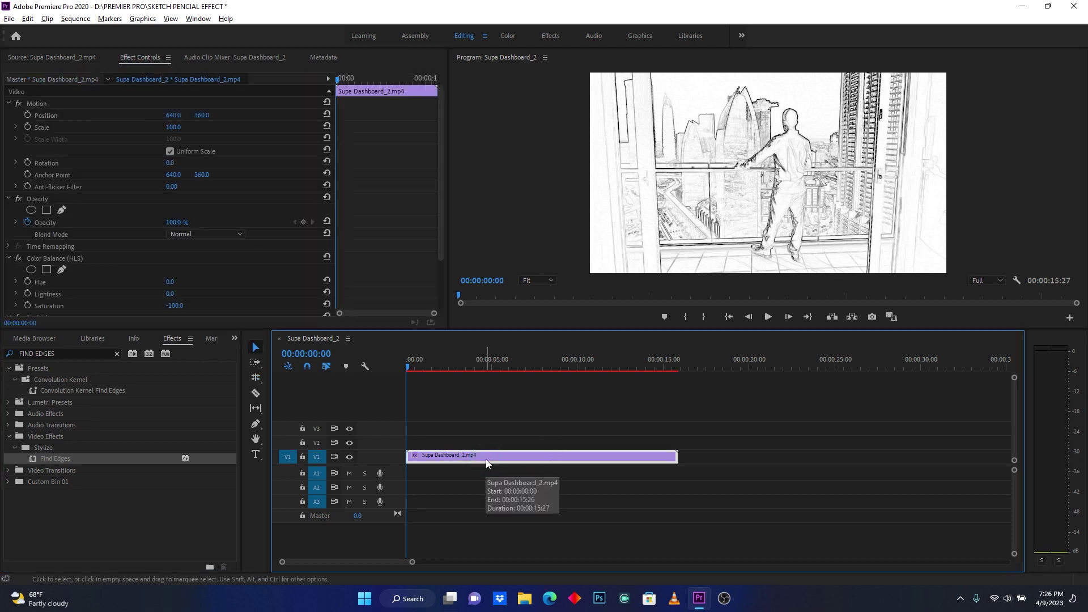
pyautogui.moveTo(441, 181); pyautogui.dragTo(438, 236)
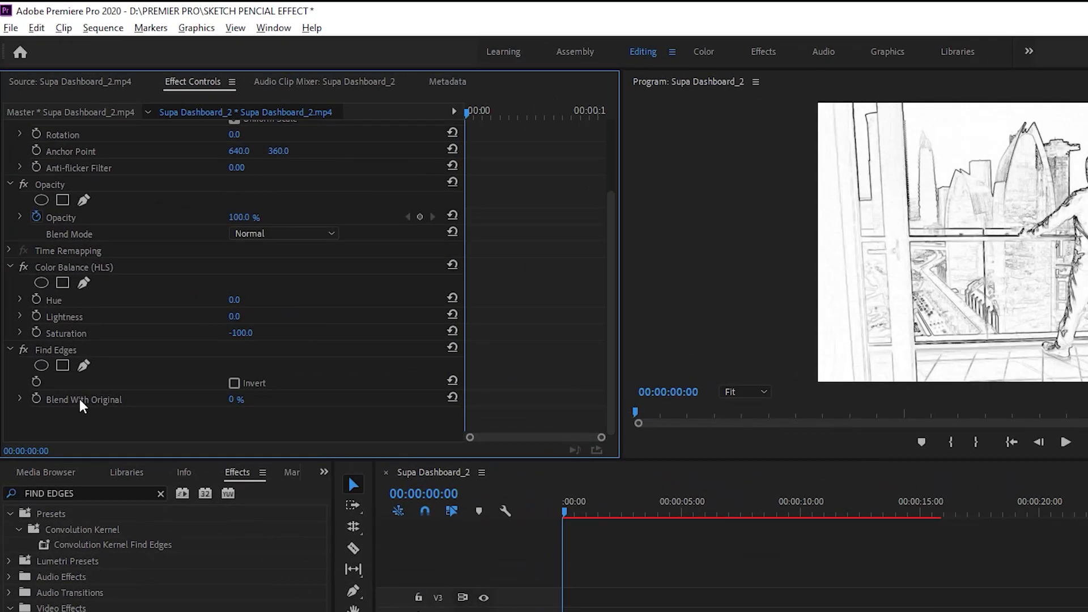
# Step: Set Find Edges' Blend With Original to 30 %
pyautogui.click(71, 349)
pyautogui.click(85, 400)
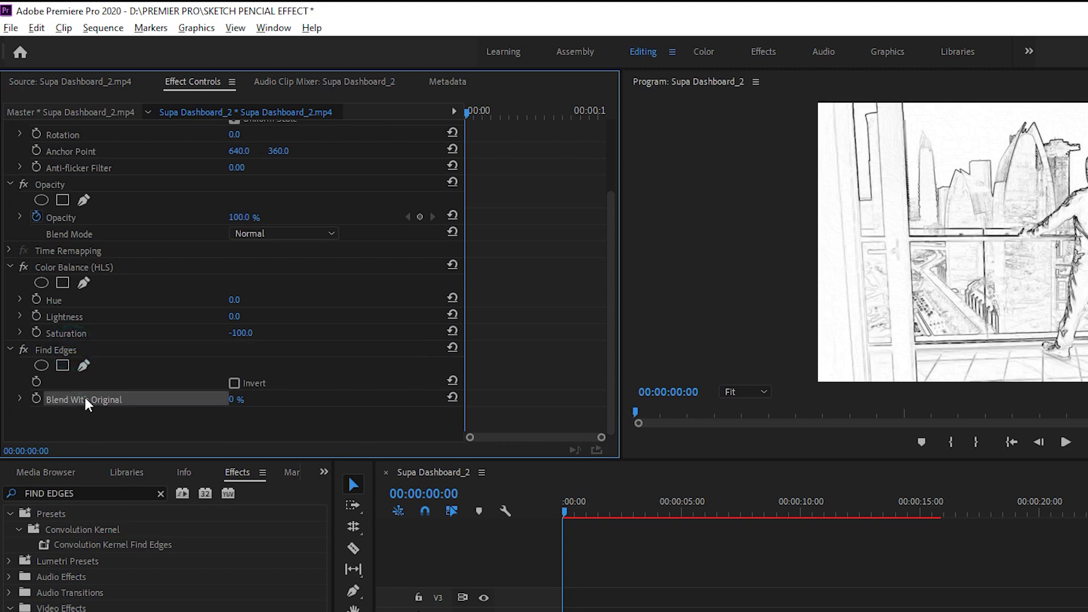
pyautogui.click(235, 400)
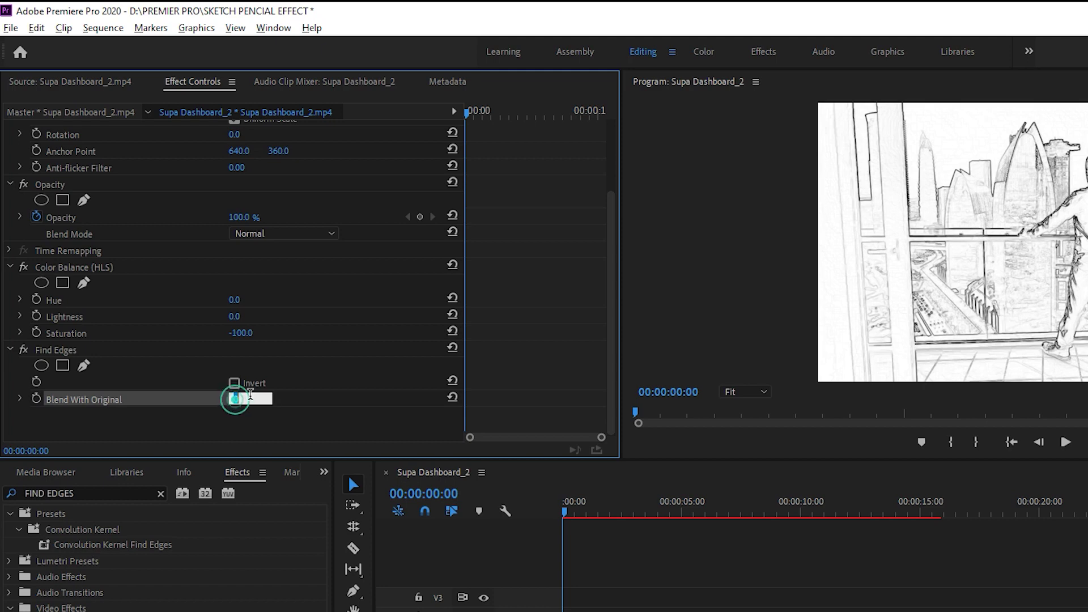
pyautogui.write('30')
pyautogui.click(322, 426)
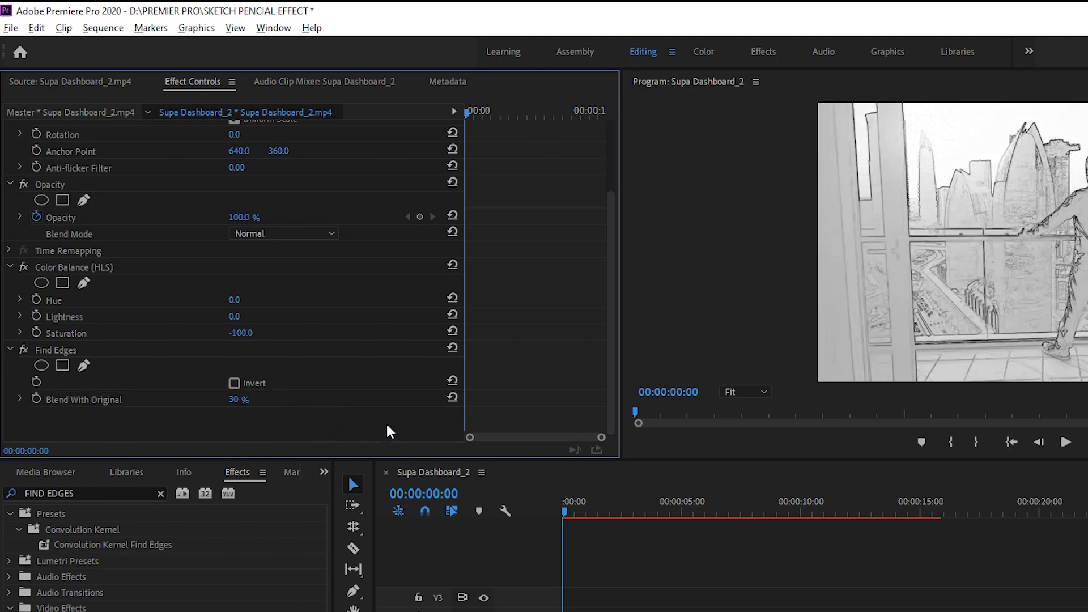
pyautogui.click(610, 364)
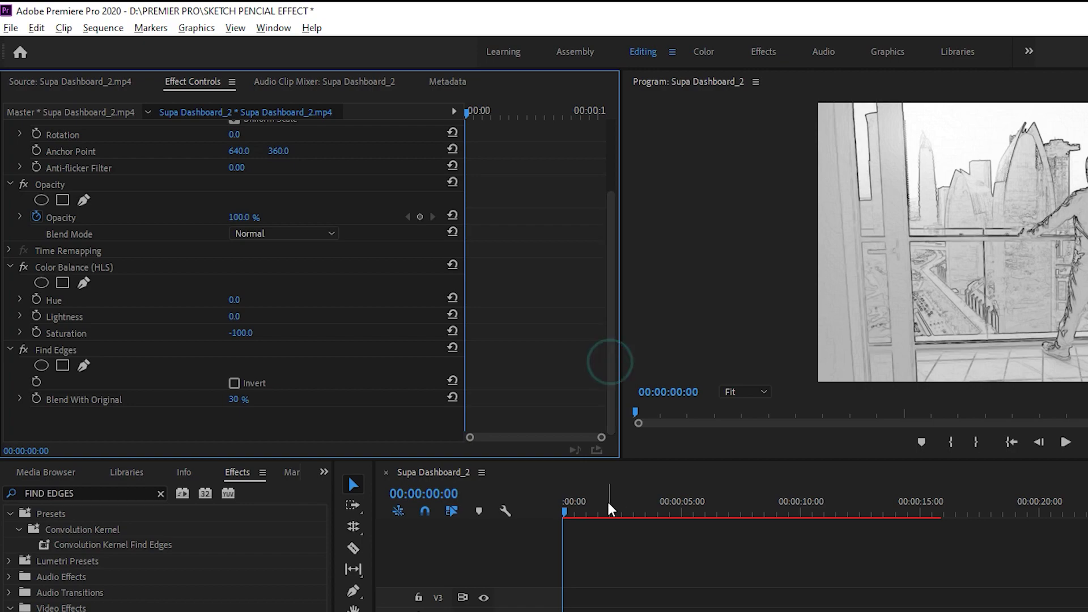
# Step: Play back the clip from near the start to preview the pencil-sketch look
pyautogui.press('space')
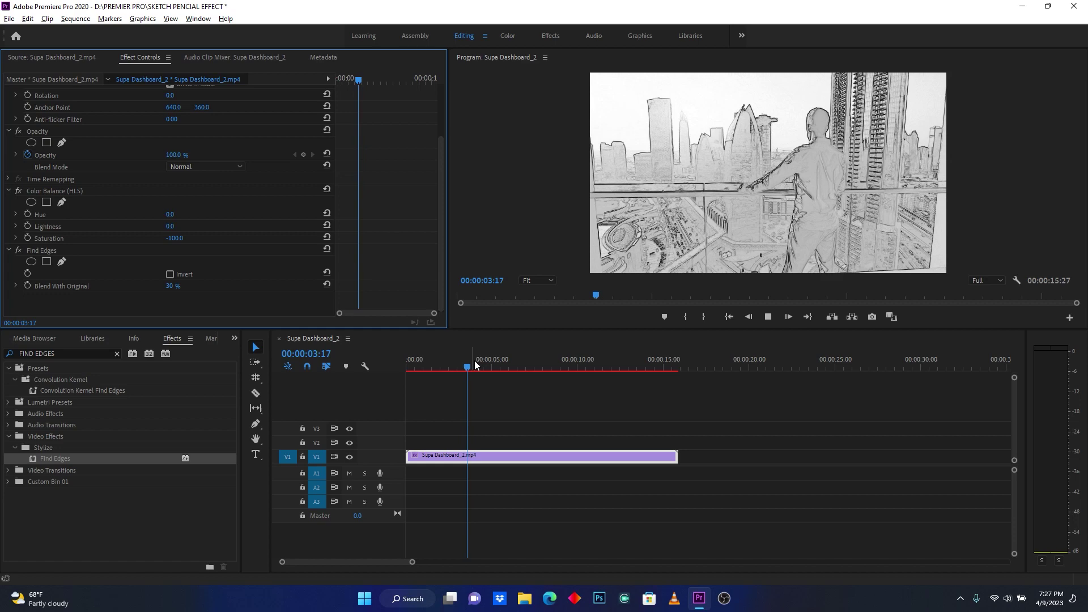
pyautogui.moveTo(490, 368); pyautogui.dragTo(429, 372)
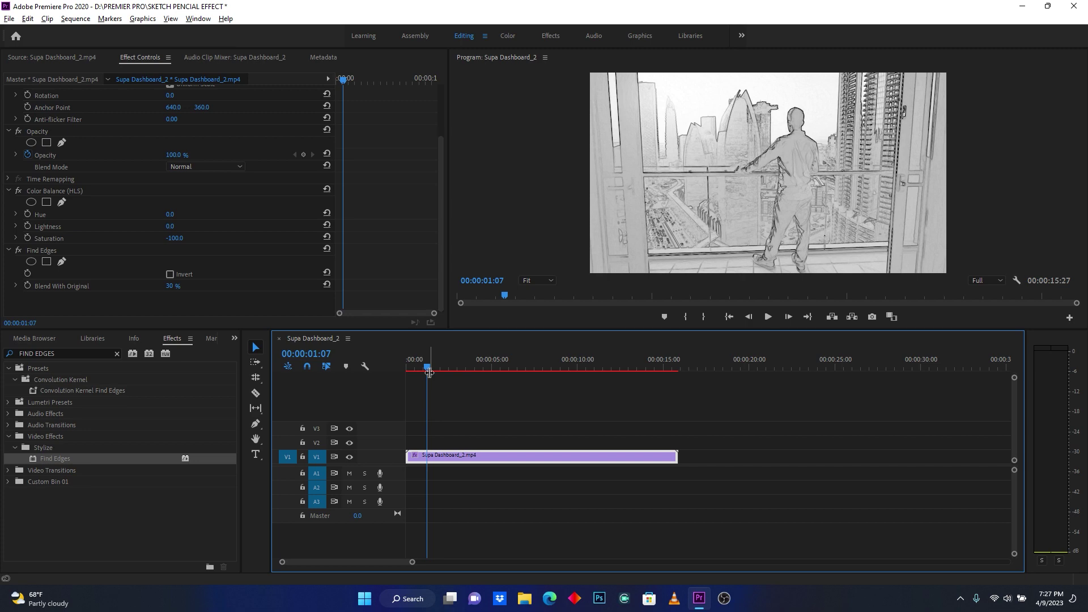
pyautogui.press('space')
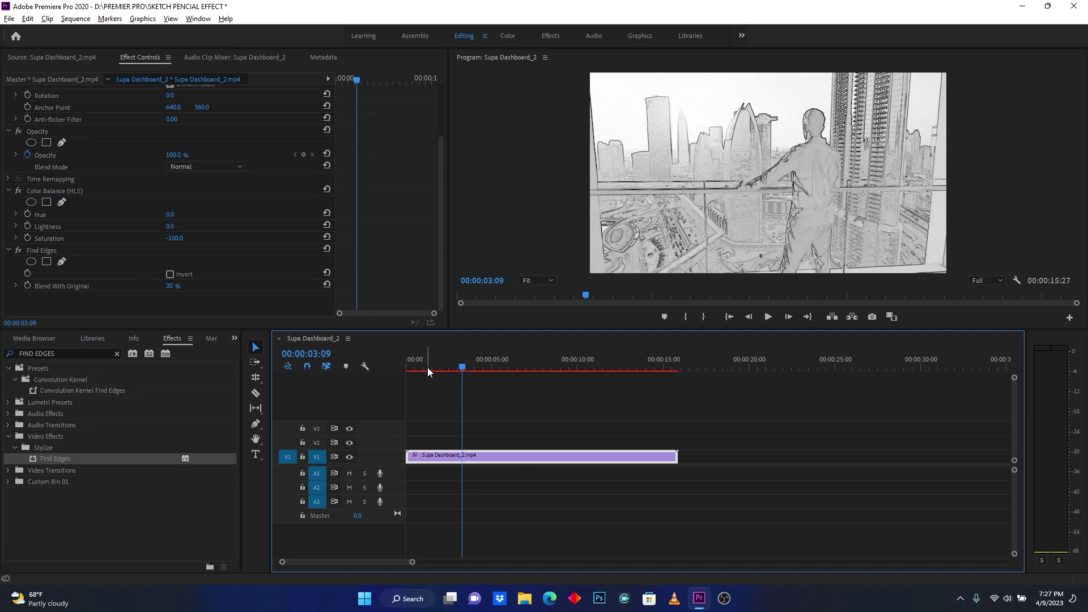
pyautogui.moveTo(428, 371); pyautogui.dragTo(392, 369)
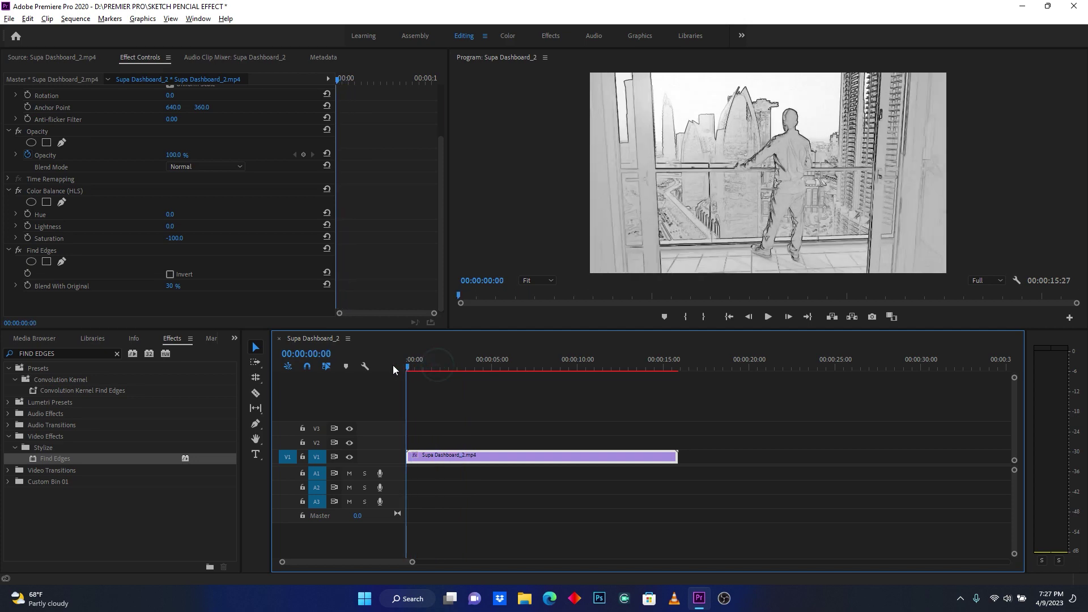
pyautogui.press('space')
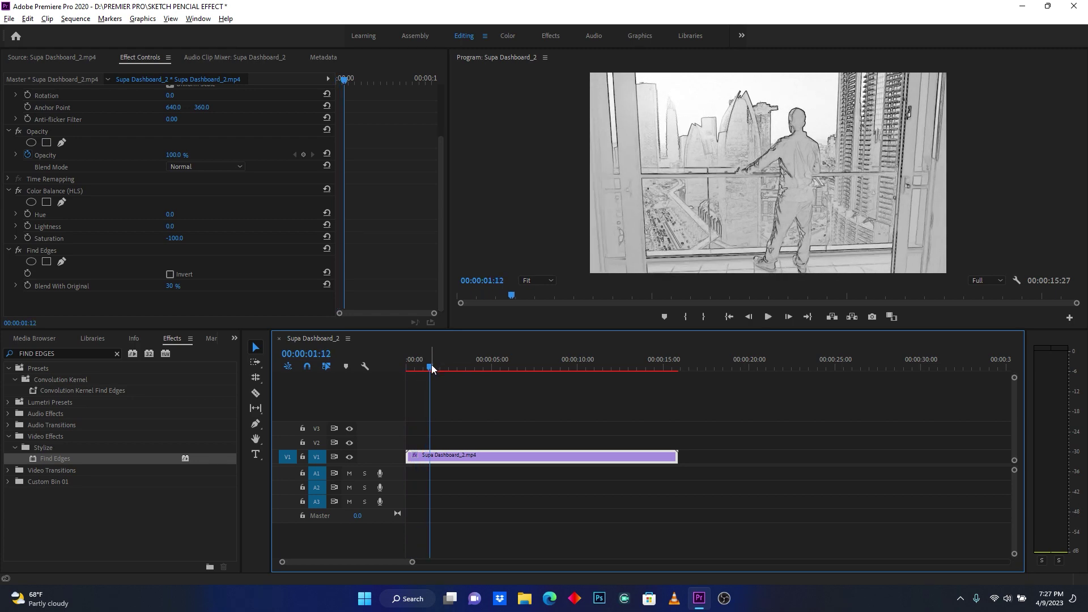
# Step: Park the playhead around one second in and begin editing the Program monitor timecode
pyautogui.click(426, 370)
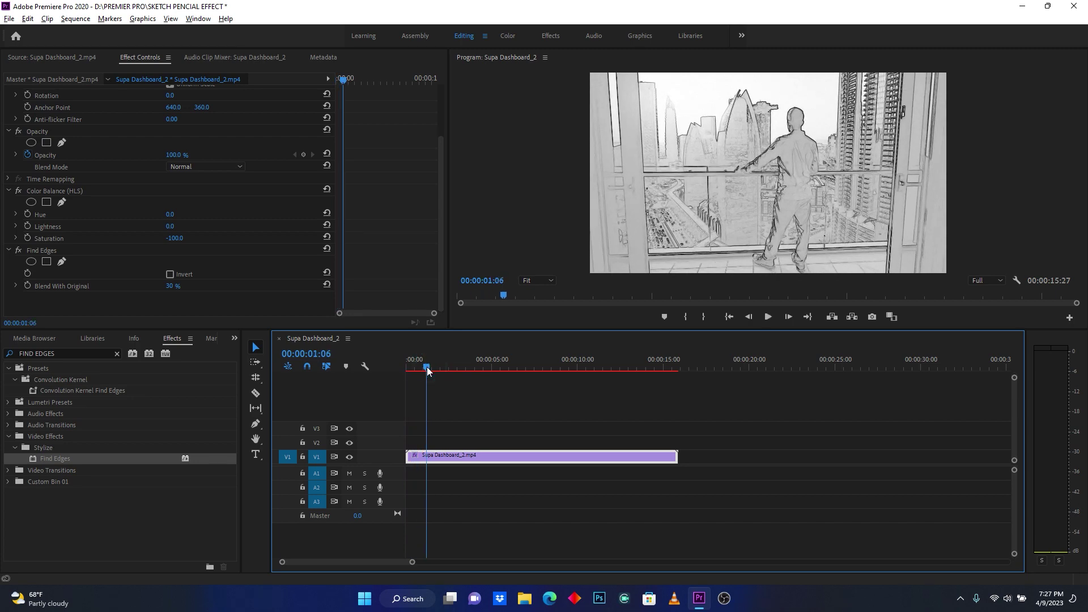
pyautogui.moveTo(427, 369); pyautogui.dragTo(441, 370)
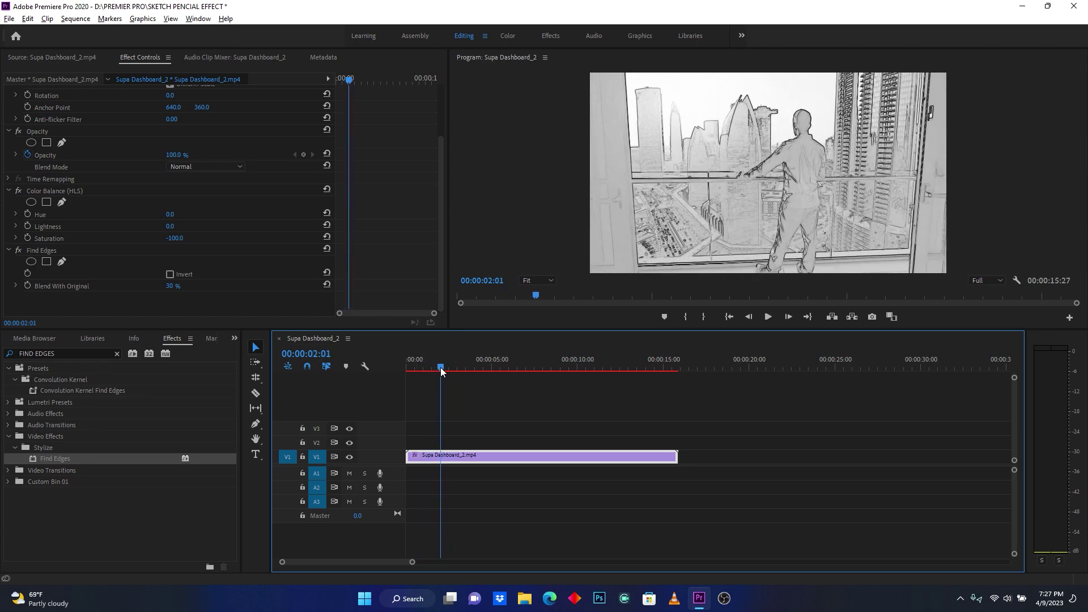
pyautogui.click(503, 280)
pyautogui.click(507, 281)
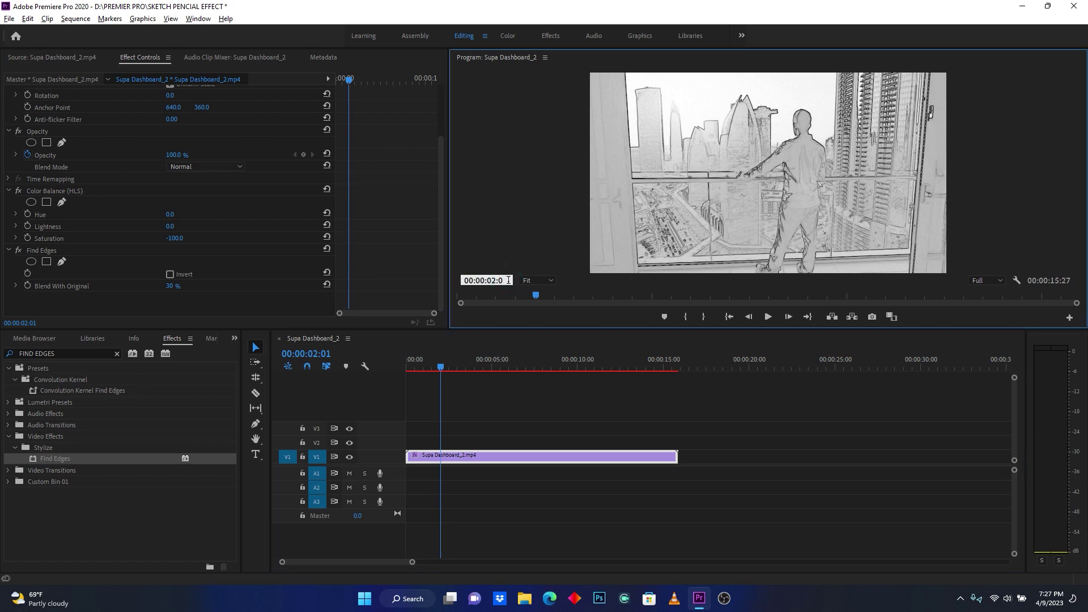
# Step: Set the playhead to 00:00:02:00 and reveal the clip's Color Balance (HLS) and Find Edges settings
pyautogui.click(475, 398)
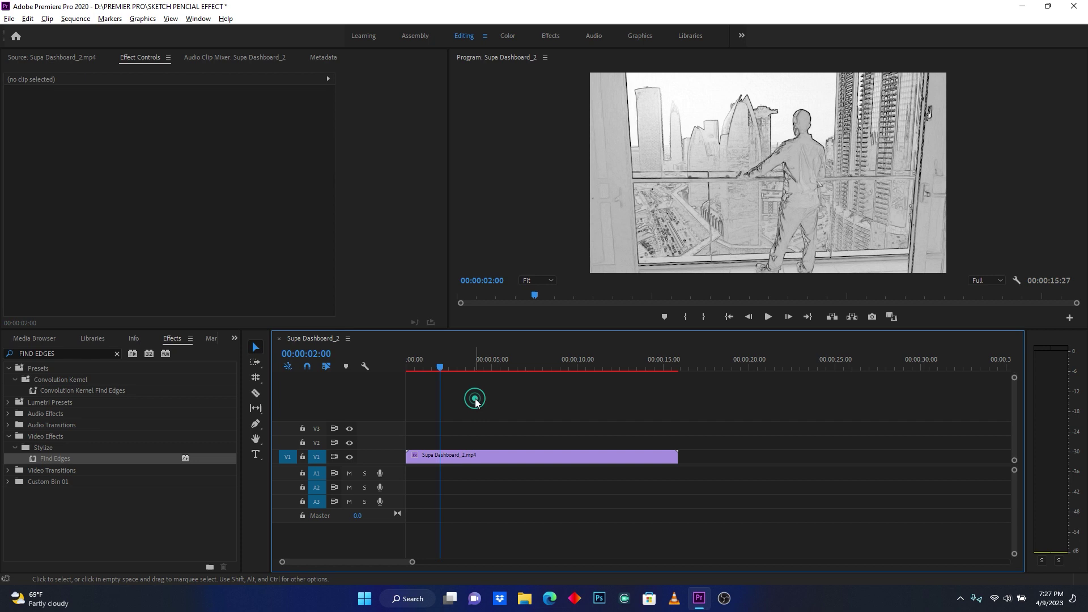
pyautogui.click(451, 457)
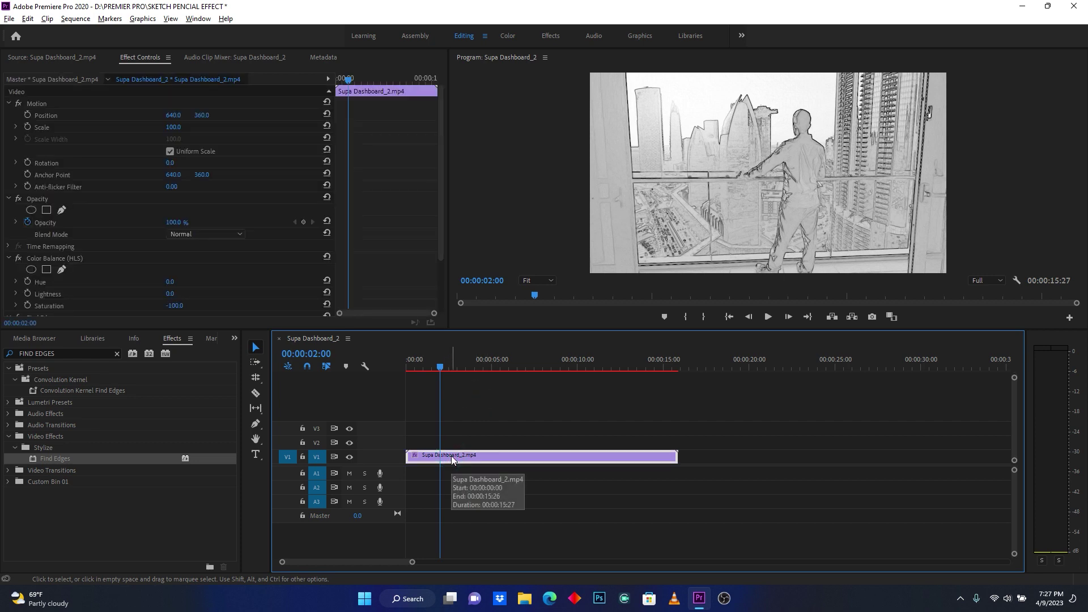
pyautogui.moveTo(441, 240); pyautogui.dragTo(443, 307)
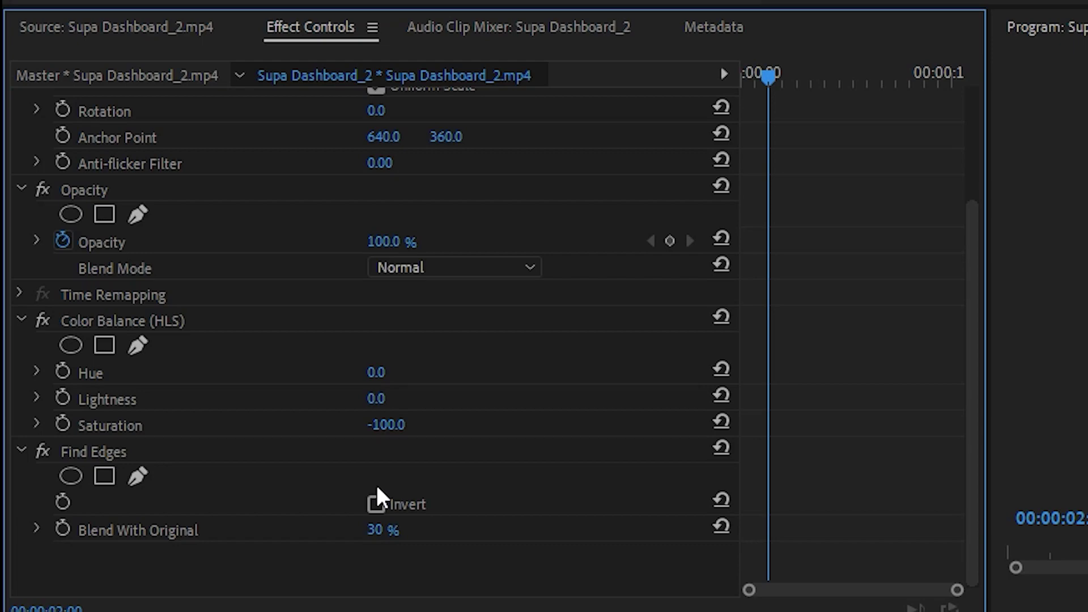
pyautogui.click(113, 320)
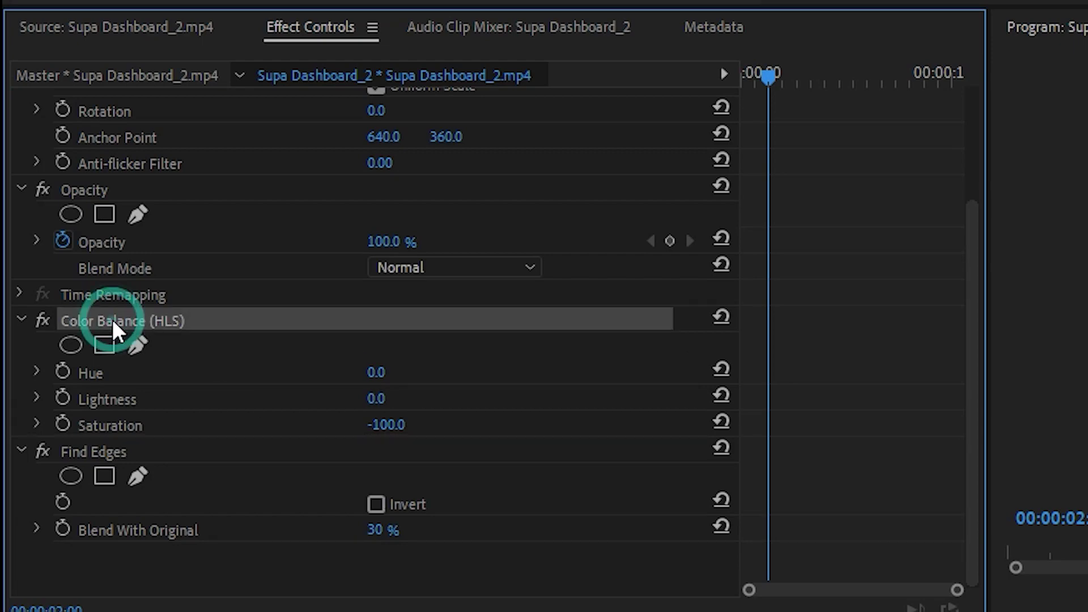
pyautogui.click(93, 451)
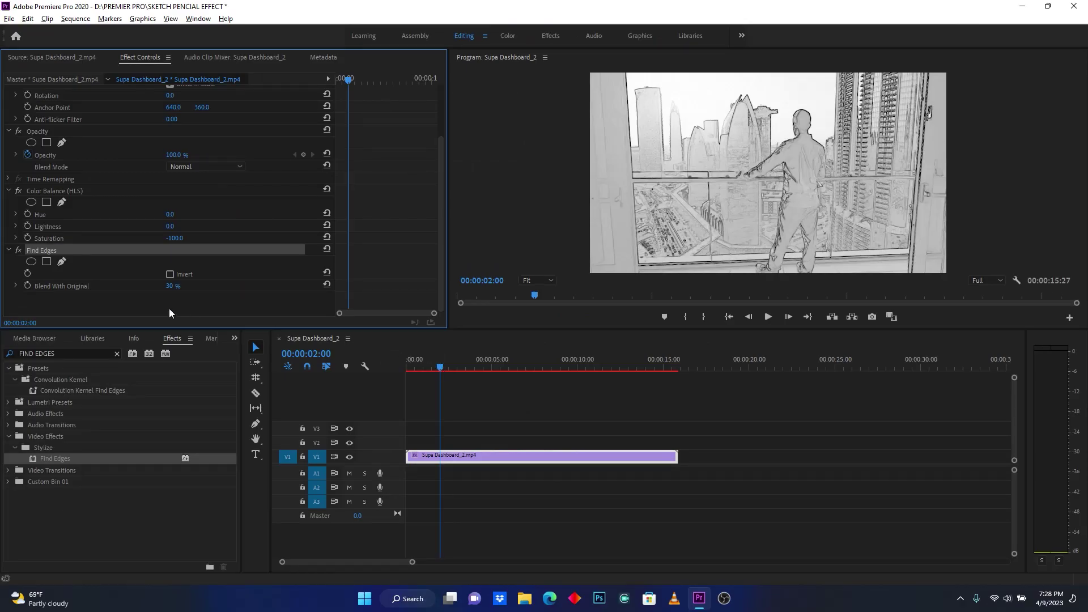
# Step: Keyframe Saturation and Blend With Original at 2:00, then set them to 0 and 100 % at 0:00
pyautogui.click(27, 285)
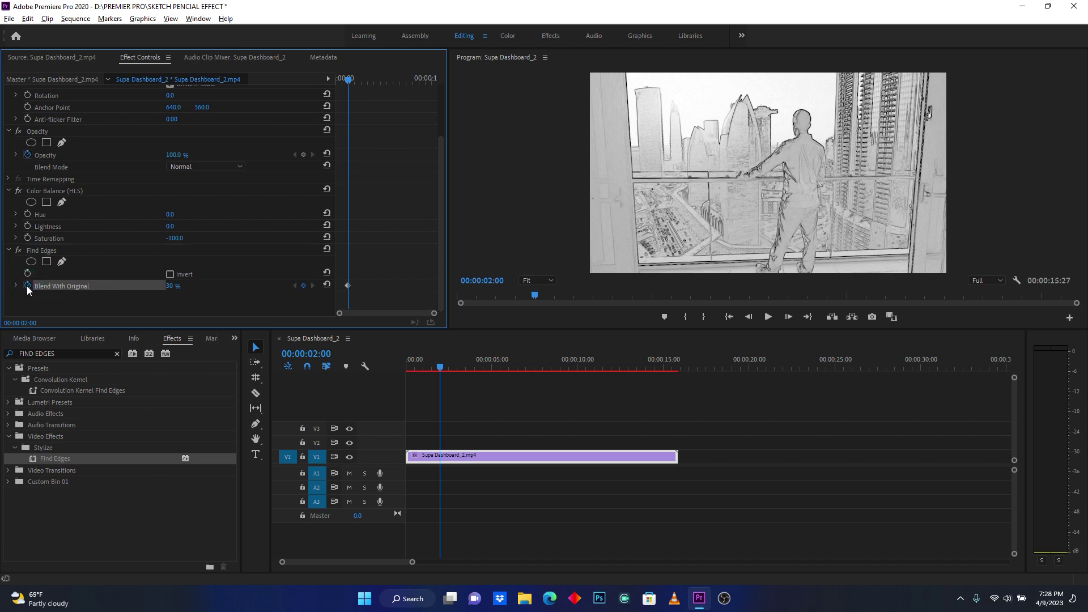
pyautogui.click(27, 239)
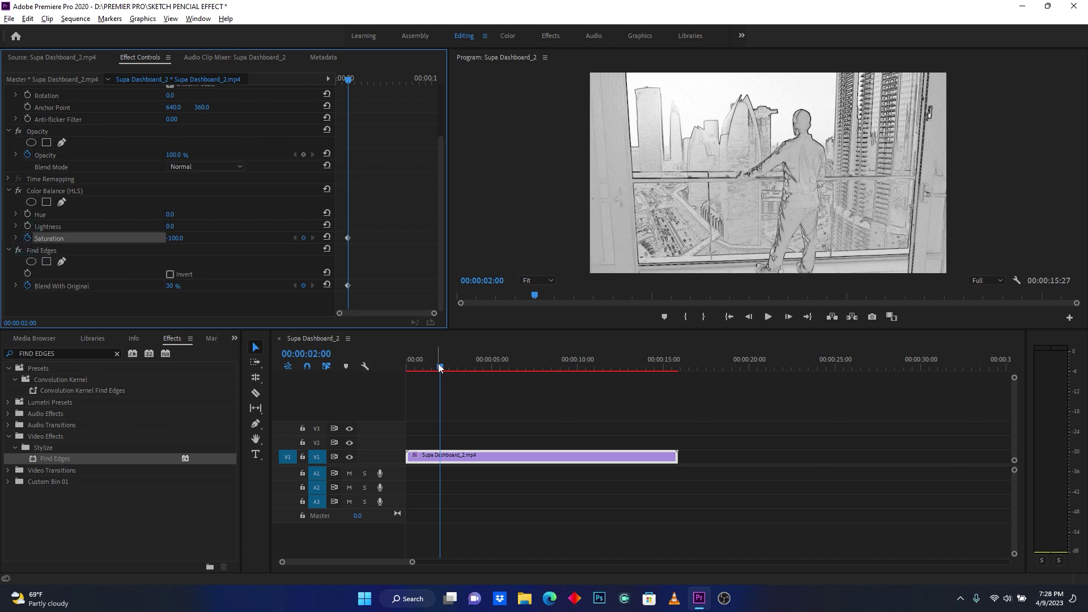
pyautogui.moveTo(439, 367); pyautogui.dragTo(399, 365)
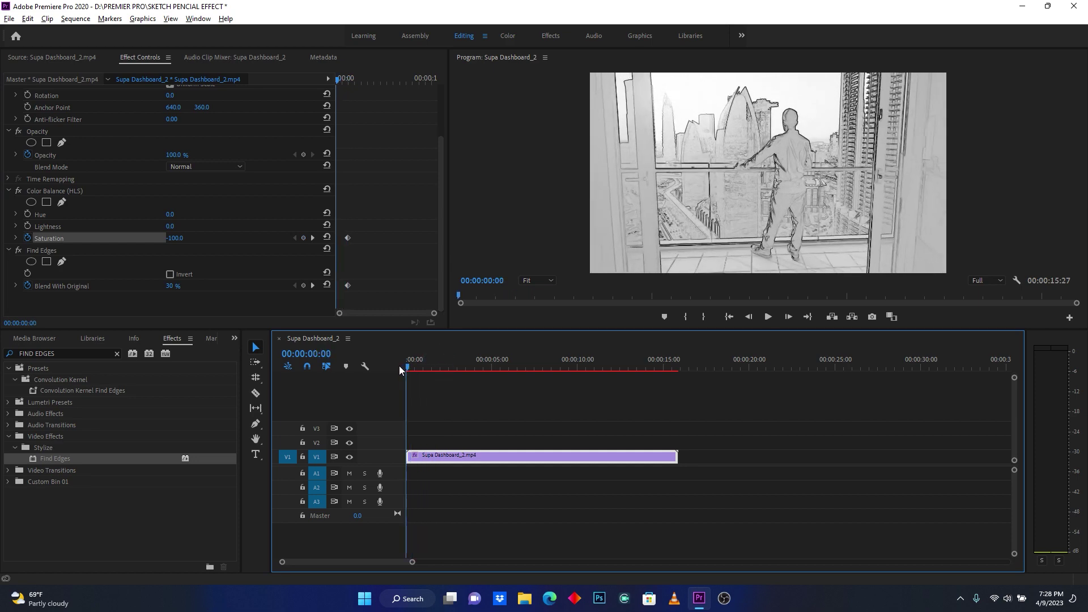
pyautogui.click(173, 288)
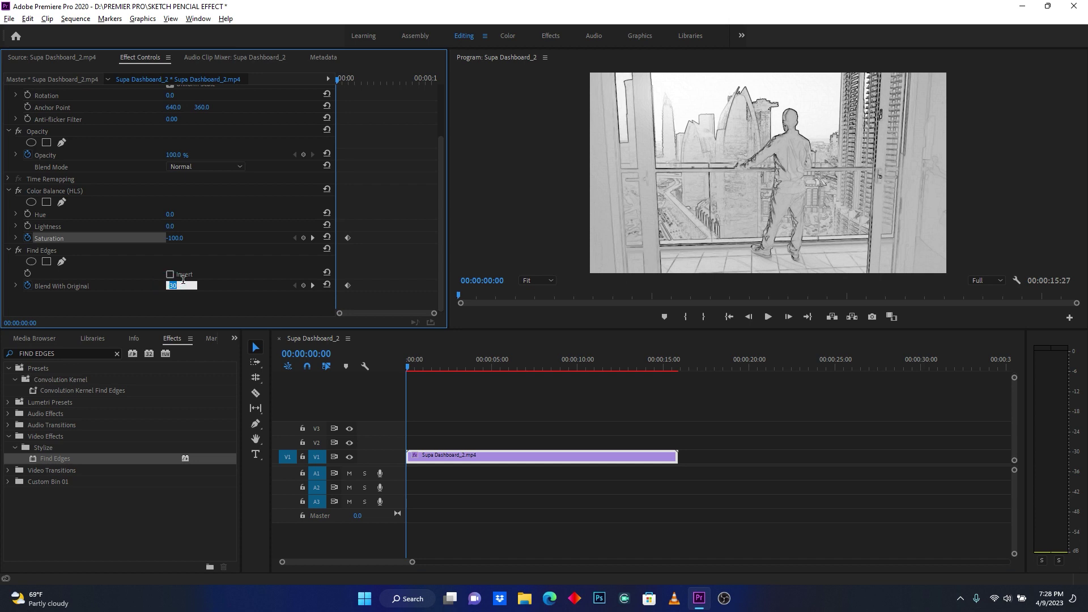
pyautogui.write('100')
pyautogui.click(221, 305)
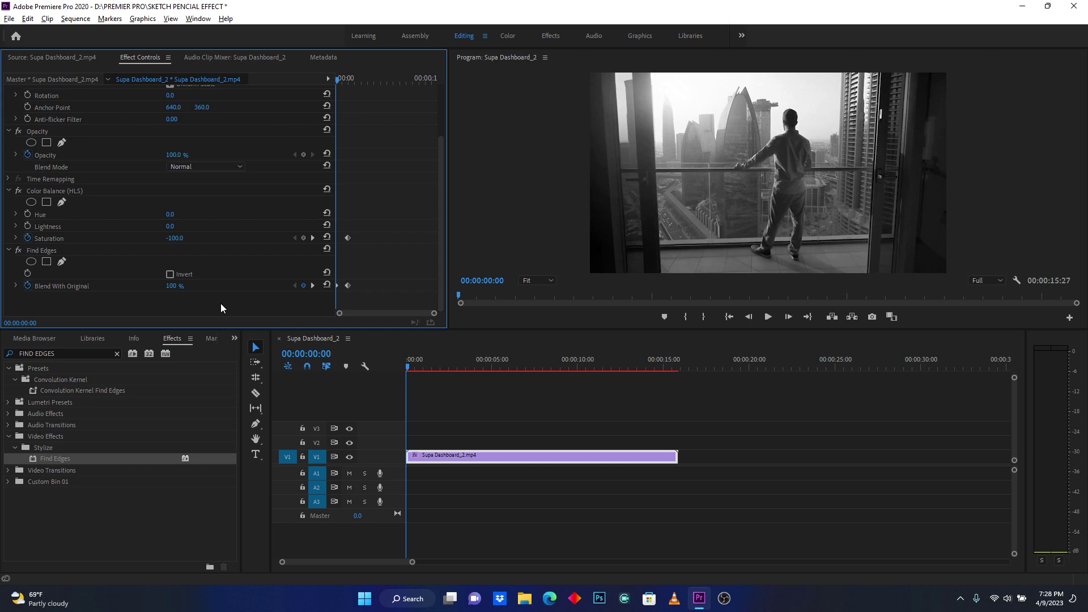
pyautogui.click(179, 236)
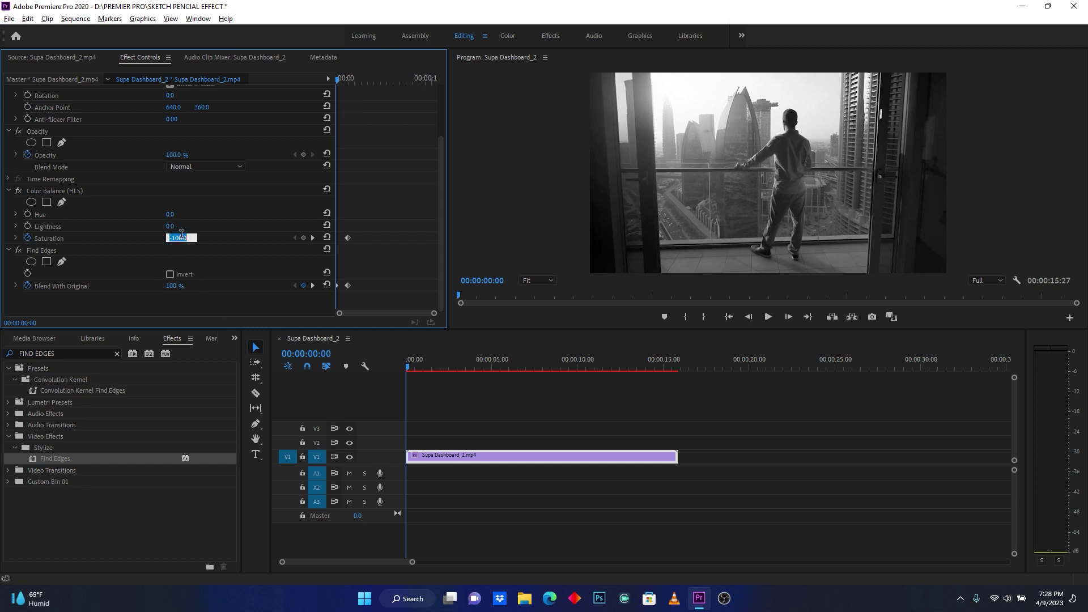
pyautogui.write('0')
pyautogui.click(242, 270)
# Step: Apply Ease Out to both Blend With Original keyframes
pyautogui.moveTo(433, 313); pyautogui.dragTo(393, 312)
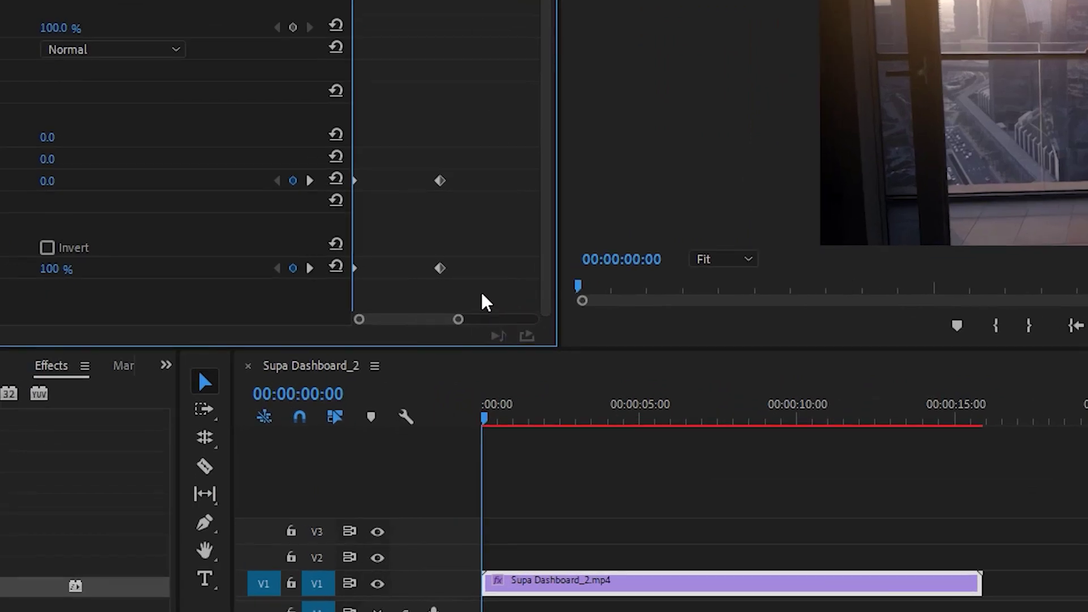
pyautogui.moveTo(491, 284); pyautogui.dragTo(338, 250)
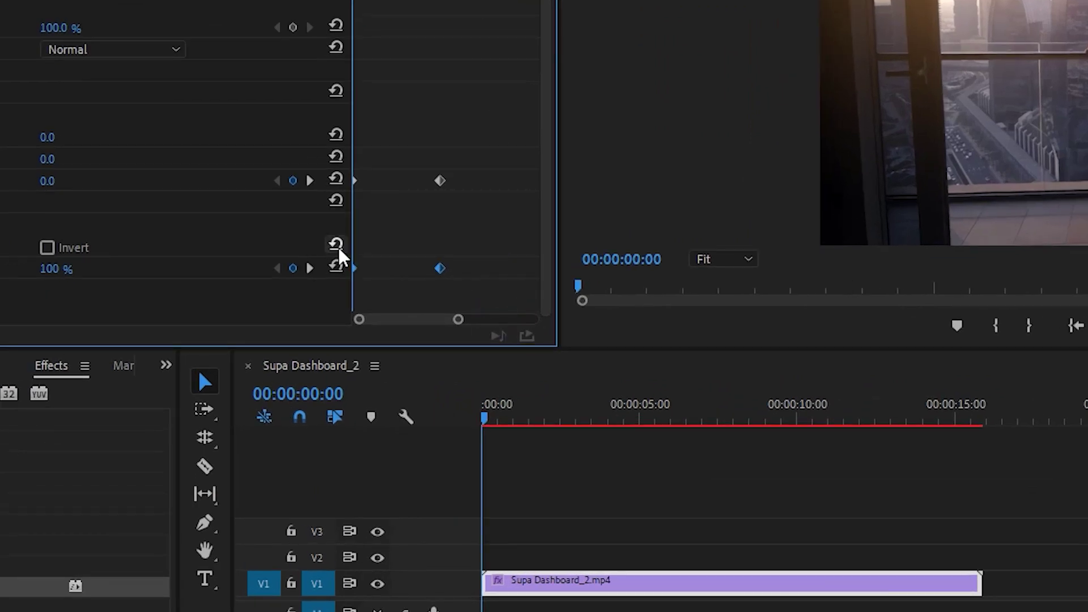
pyautogui.rightClick(441, 270)
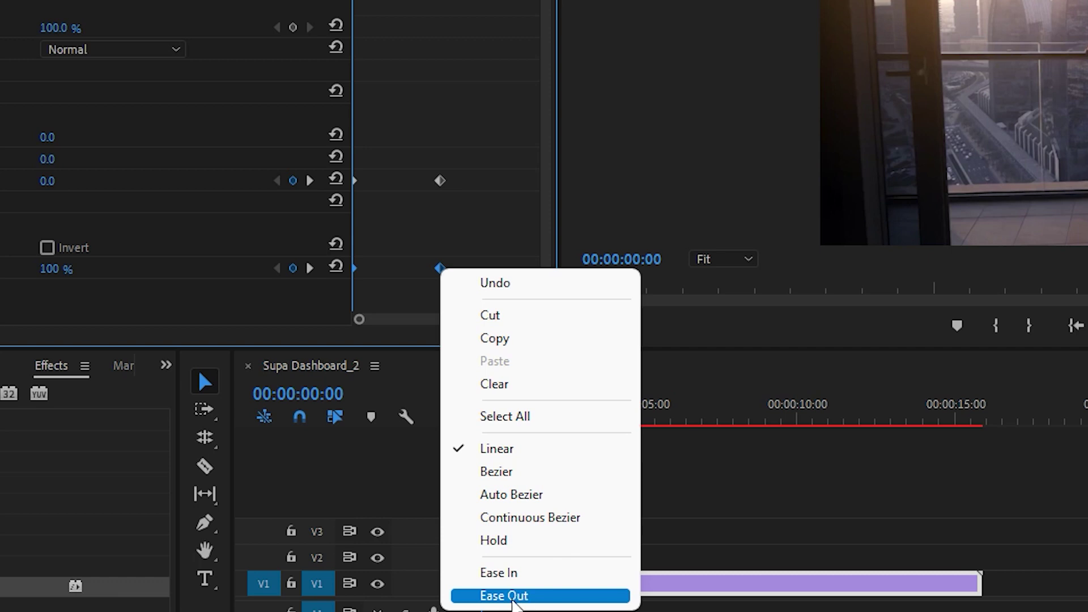
pyautogui.click(504, 596)
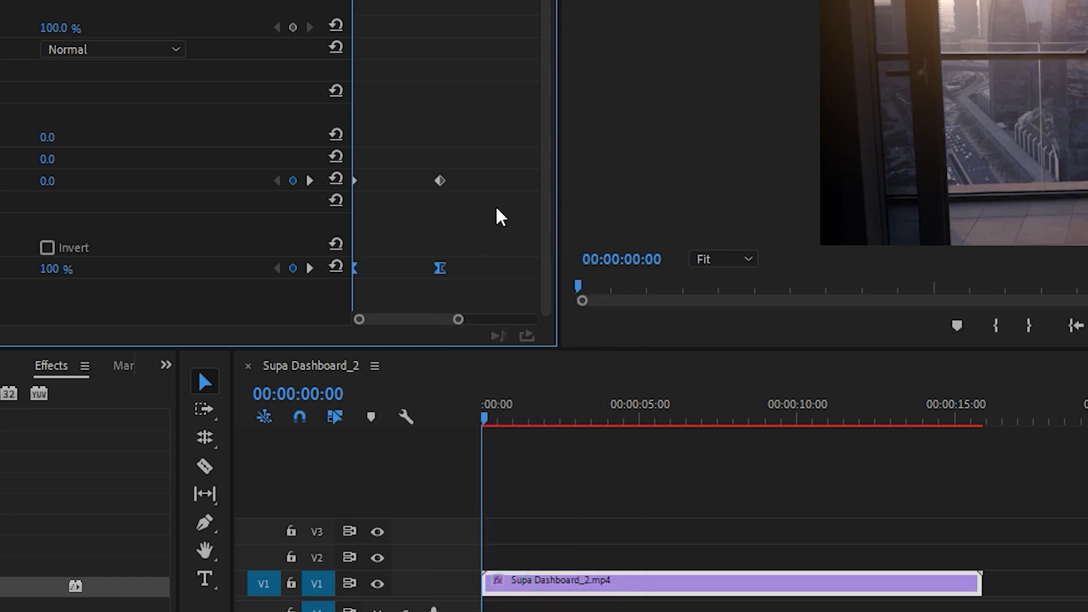
# Step: Apply Ease Out to both Saturation keyframes and return the playhead to the clip start
pyautogui.moveTo(496, 208); pyautogui.dragTo(312, 139)
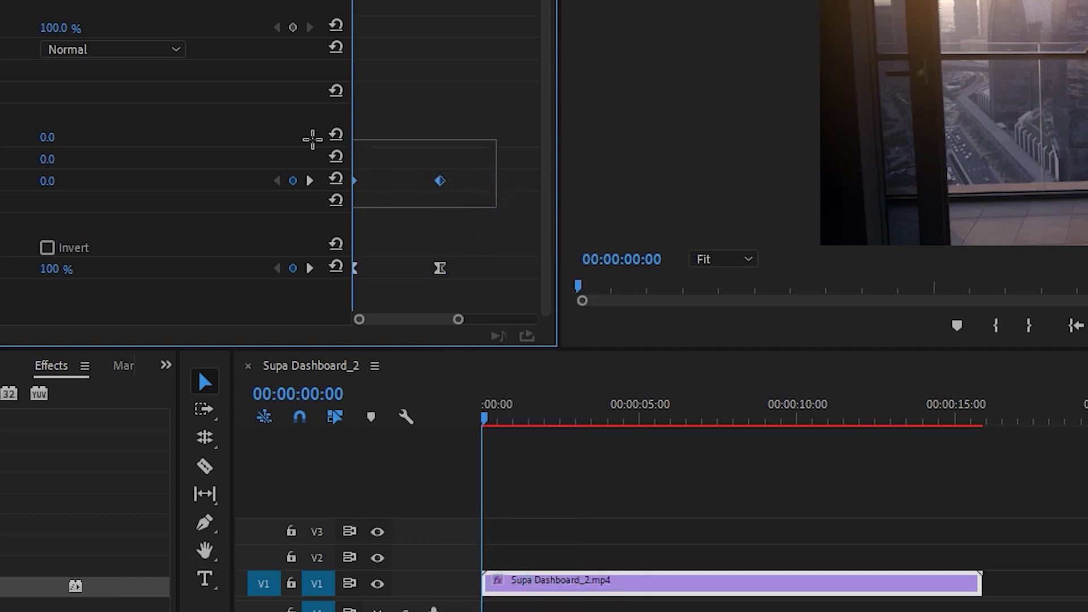
pyautogui.rightClick(441, 181)
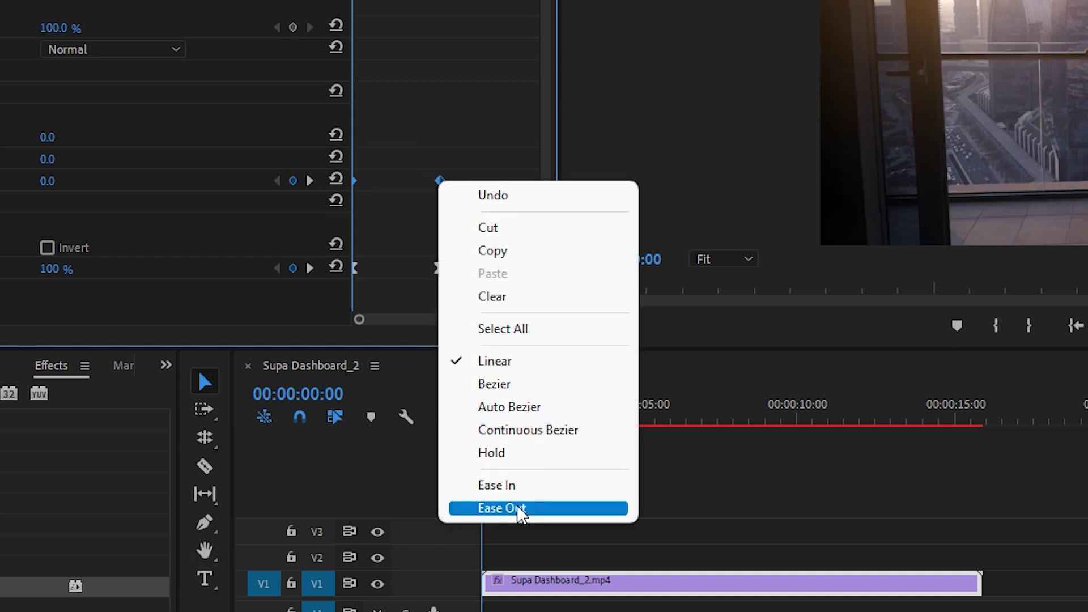
pyautogui.click(520, 510)
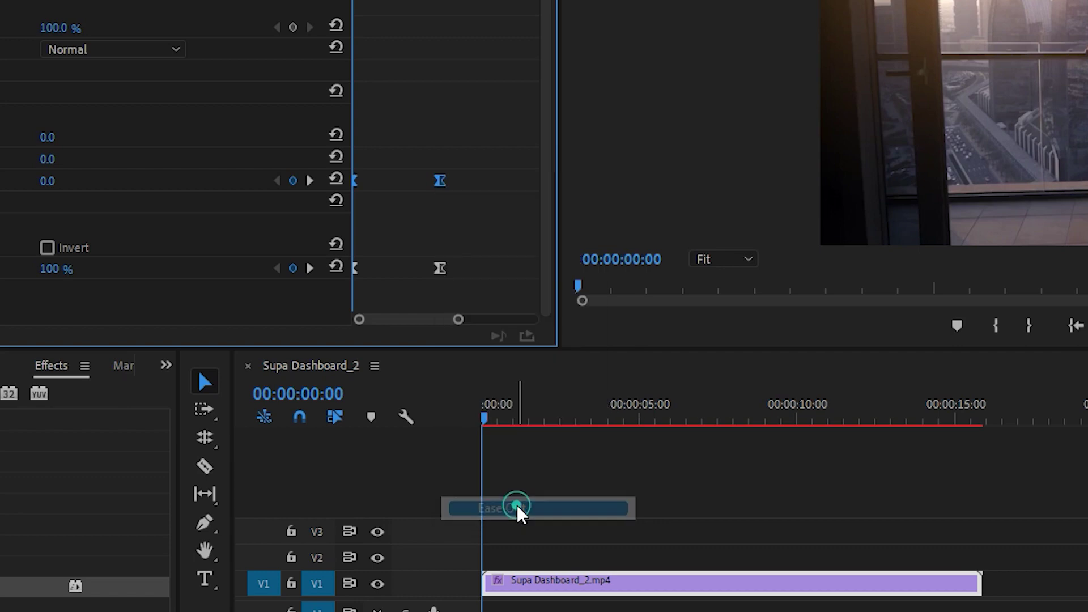
pyautogui.click(685, 413)
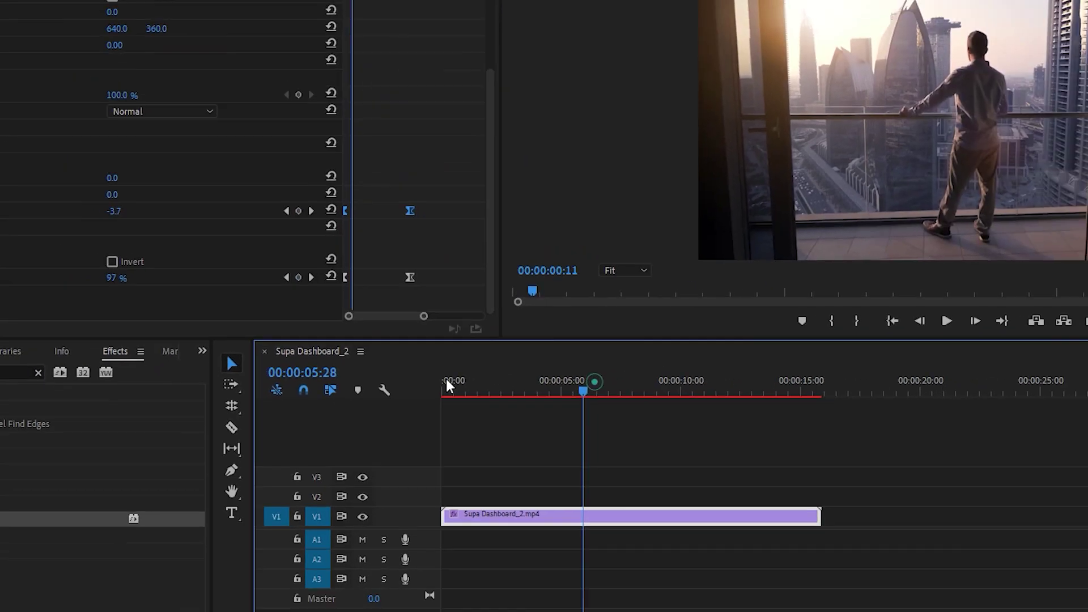
pyautogui.moveTo(446, 378); pyautogui.dragTo(405, 378)
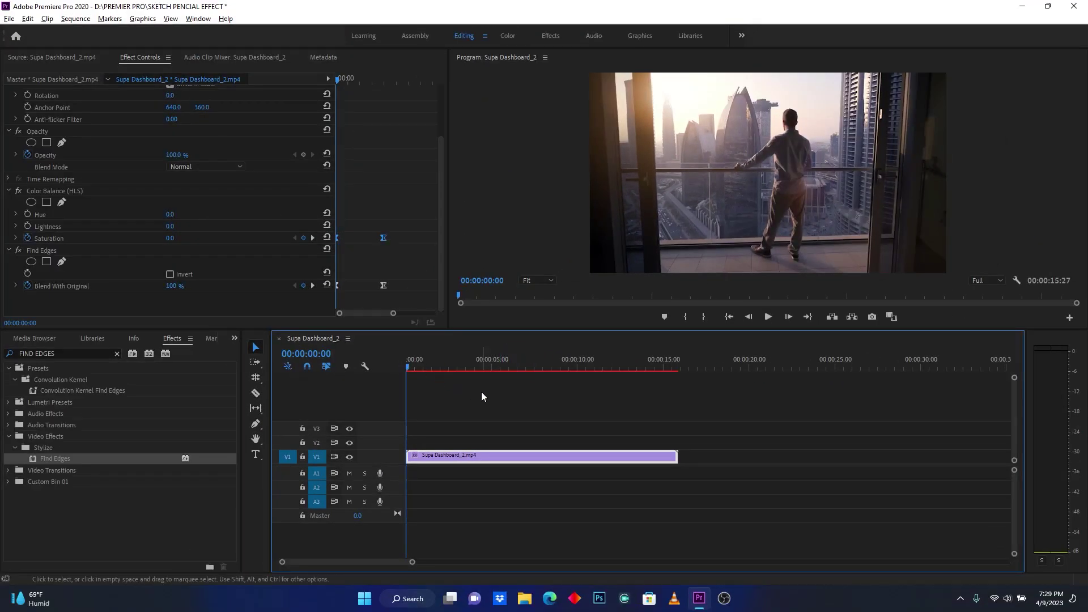
# Step: Play the clip from 0 and stop around 00:00:07:23 to review the colour-to-sketch transition
pyautogui.press('space')
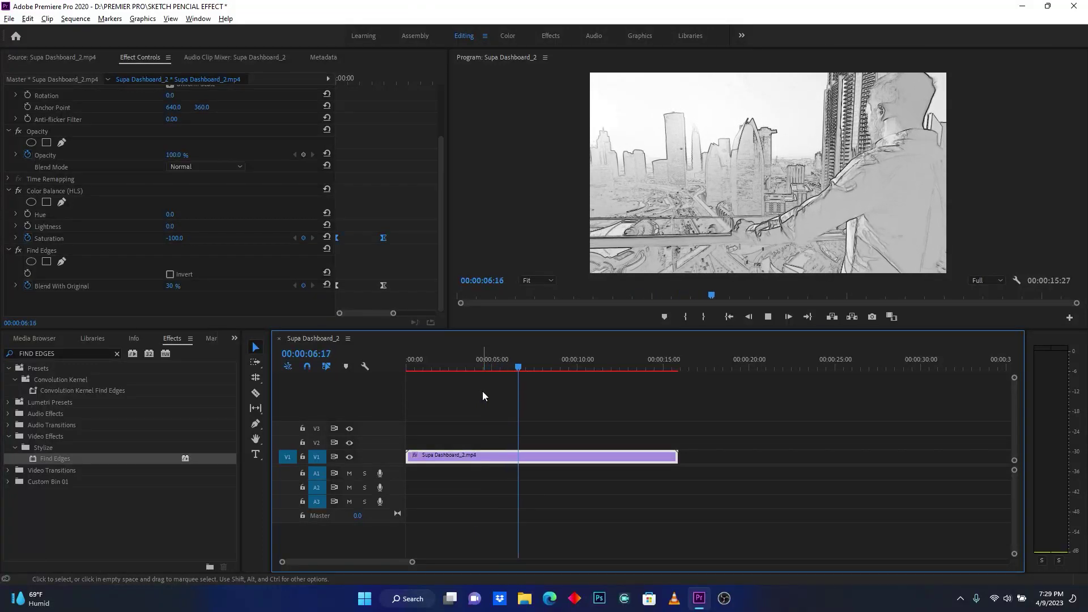
pyautogui.press('space')
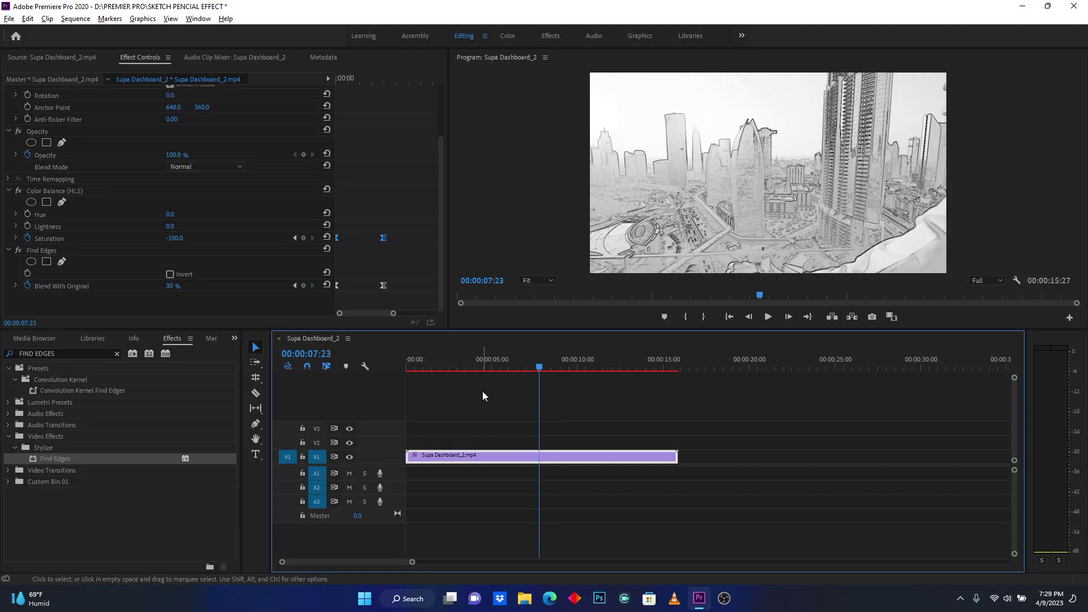
pyautogui.click(440, 287)
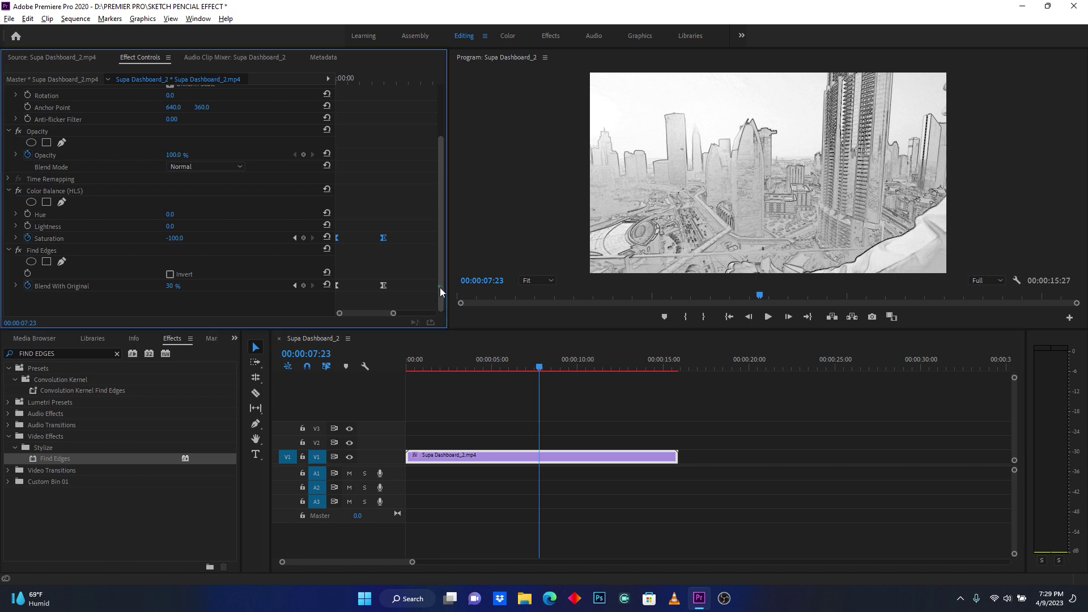
pyautogui.click(521, 456)
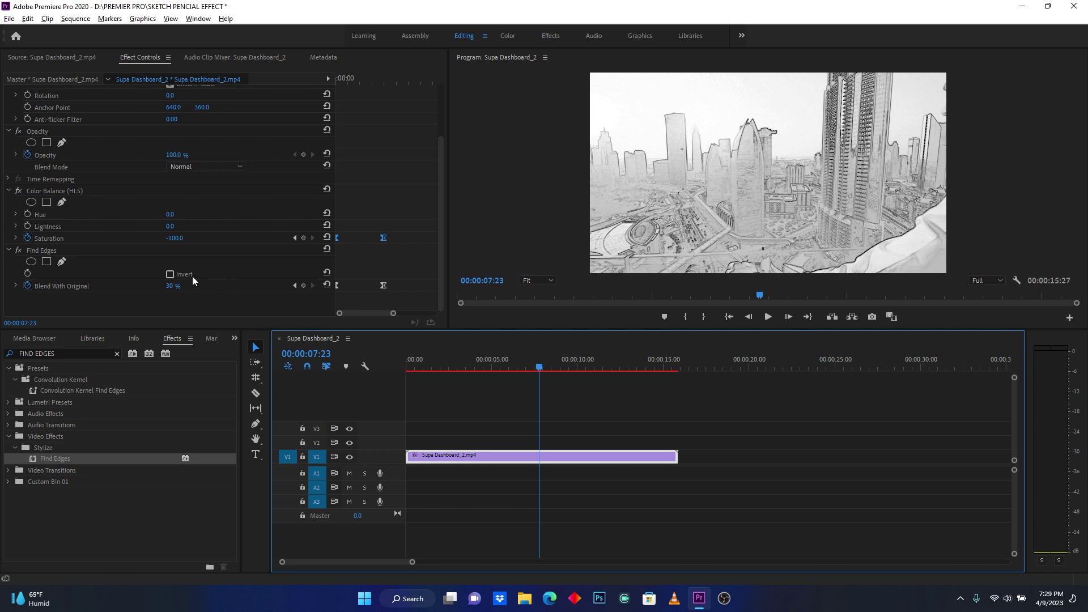
pyautogui.click(170, 274)
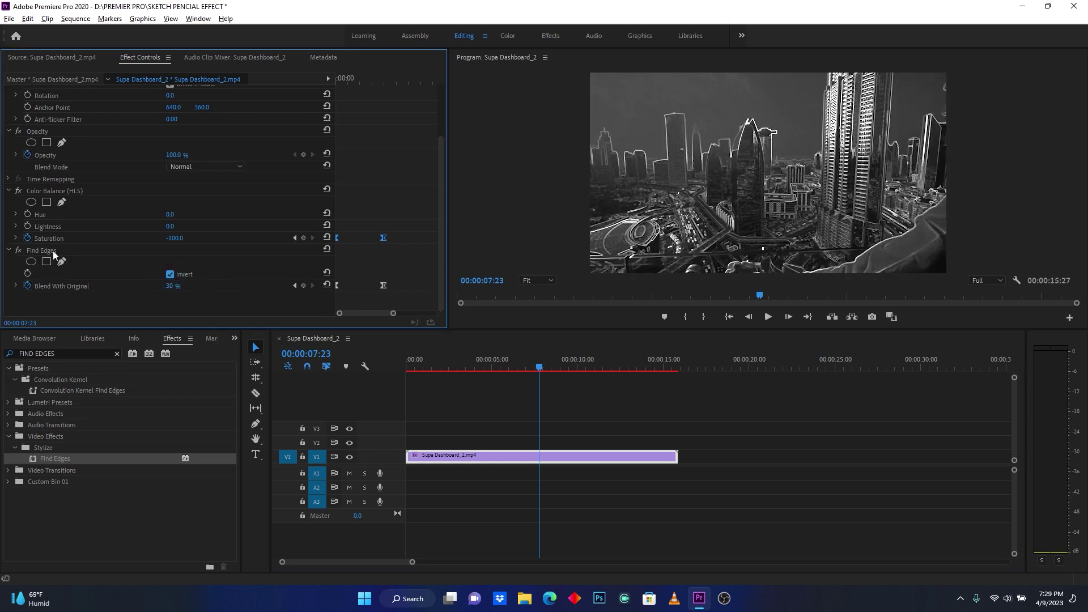
pyautogui.click(170, 275)
pyautogui.click(170, 275)
pyautogui.click(170, 275)
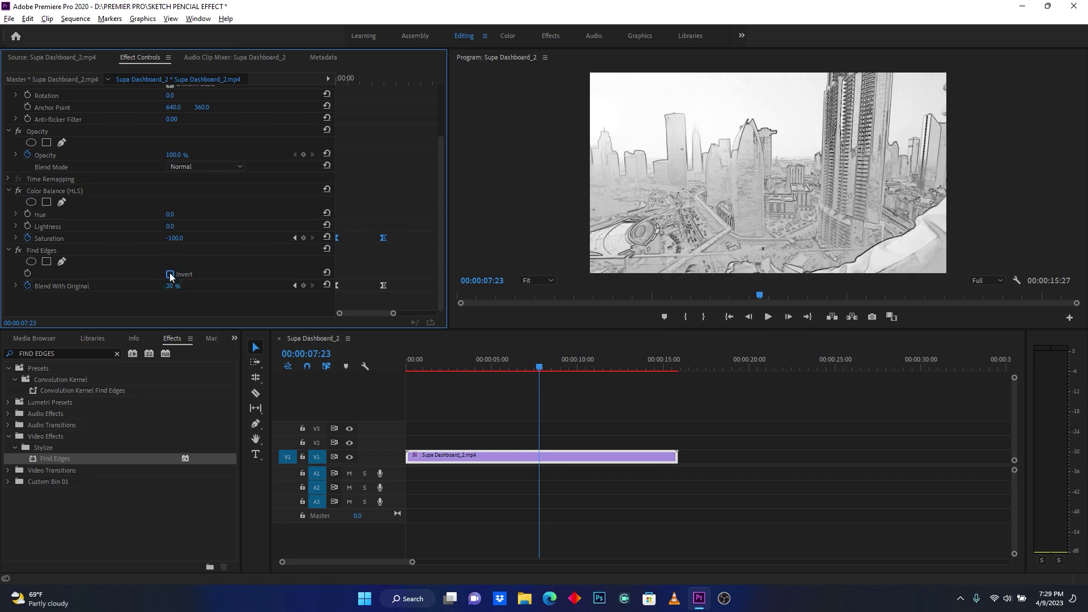